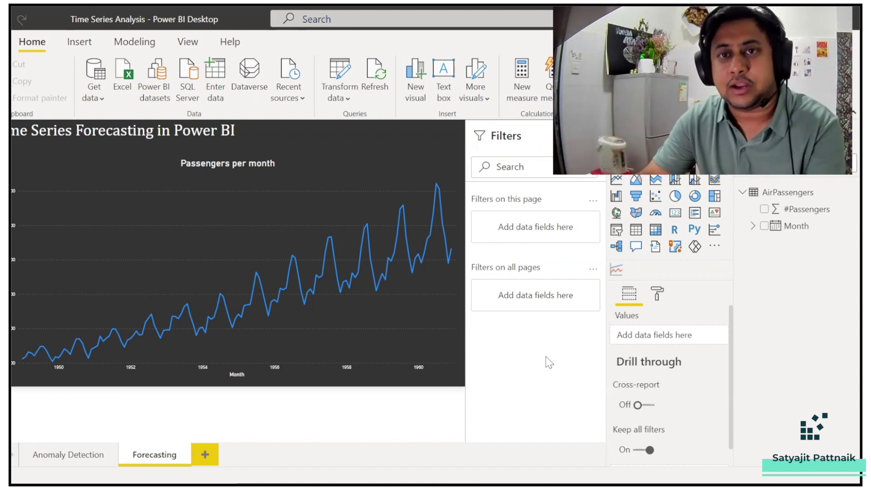
Search for 'time series beingdatum' in a new Chrome tab.
key("alt+Tab")
key("ctrl+t")
type("ti")
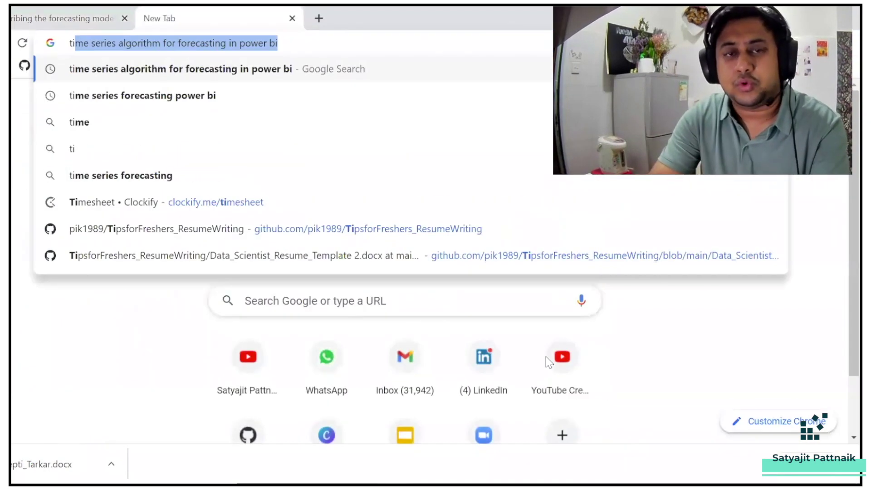
type("me series b")
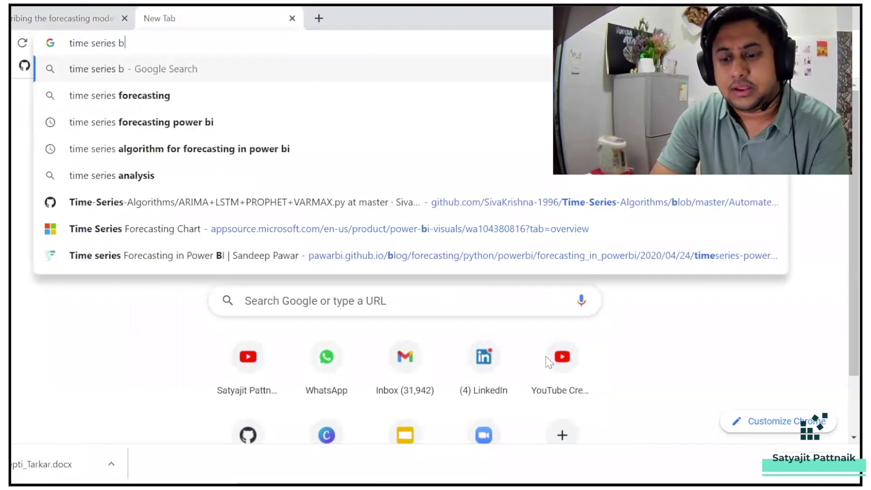
type("eingdatum")
key("Return")
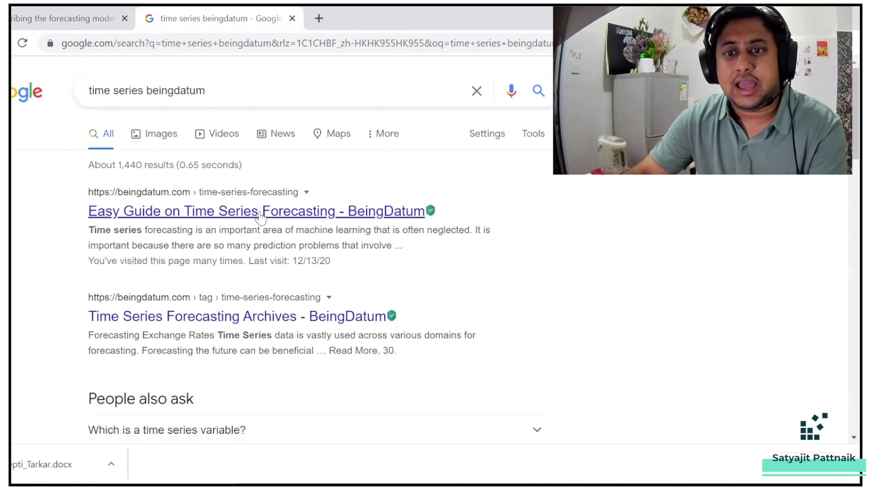
Open the BeingDatum 'Easy Guide on Time Series Forecasting' result and scroll through its trend diagrams.
left_click(148, 198)
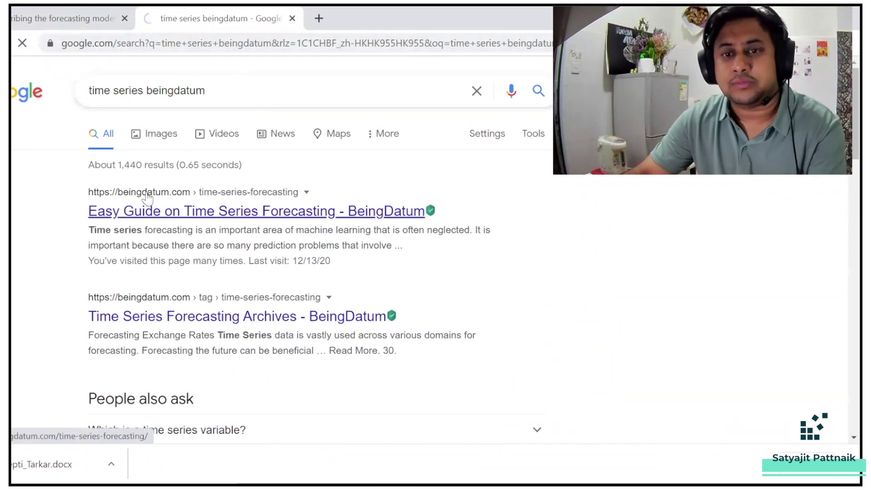
left_click(184, 50)
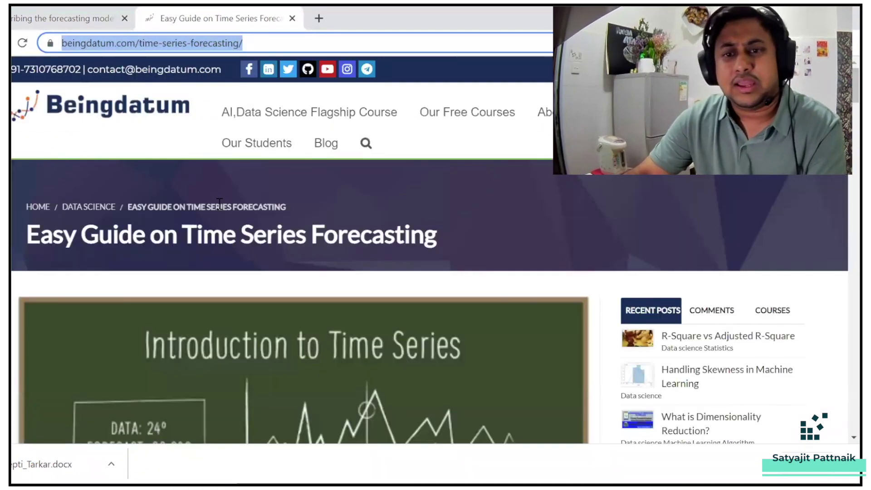
scroll(220, 204, "down", 10)
scroll(195, 224, "up", 3)
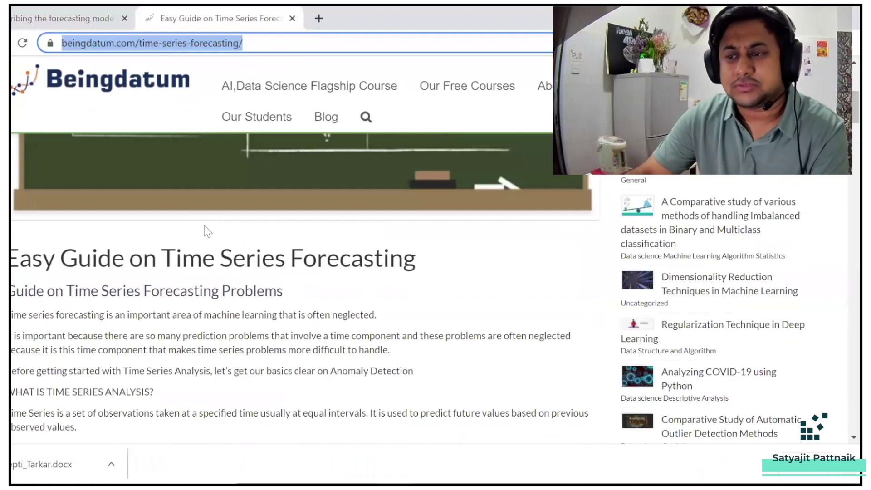
scroll(206, 232, "down", 10)
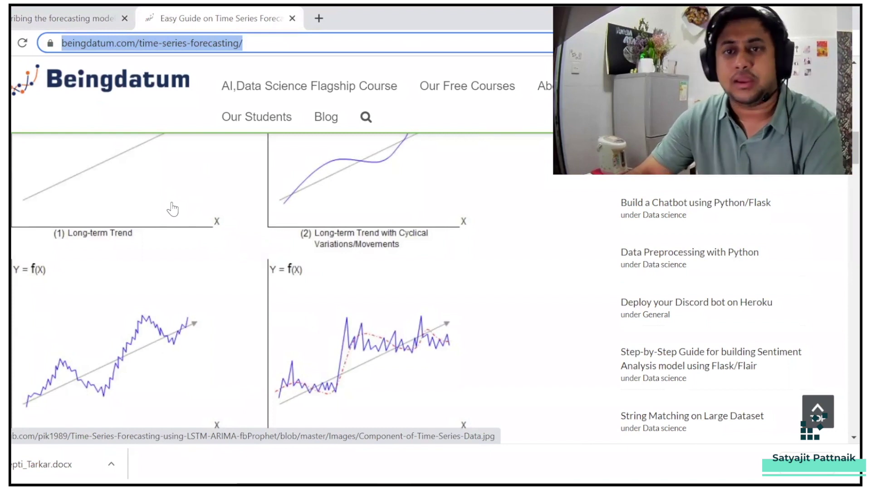
Return to Power BI Desktop's 'Passengers per month' line chart covering 1949 to 1960.
key("alt+Tab")
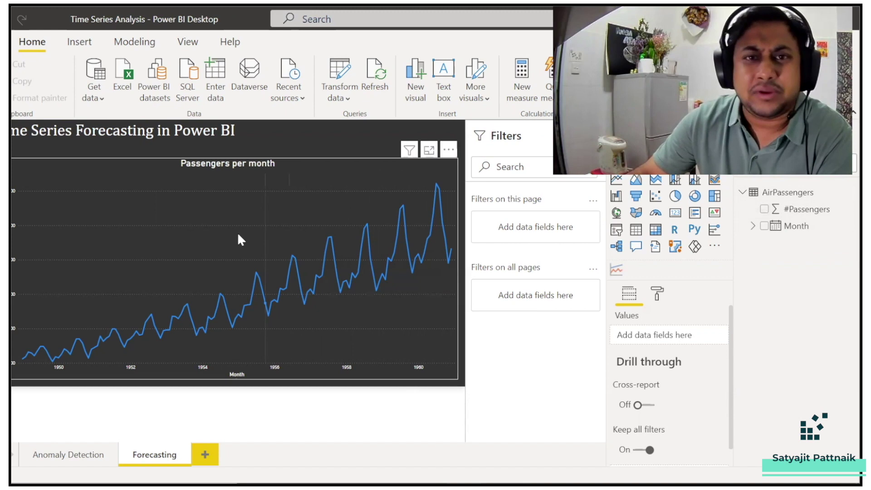
mouse_move(20, 359)
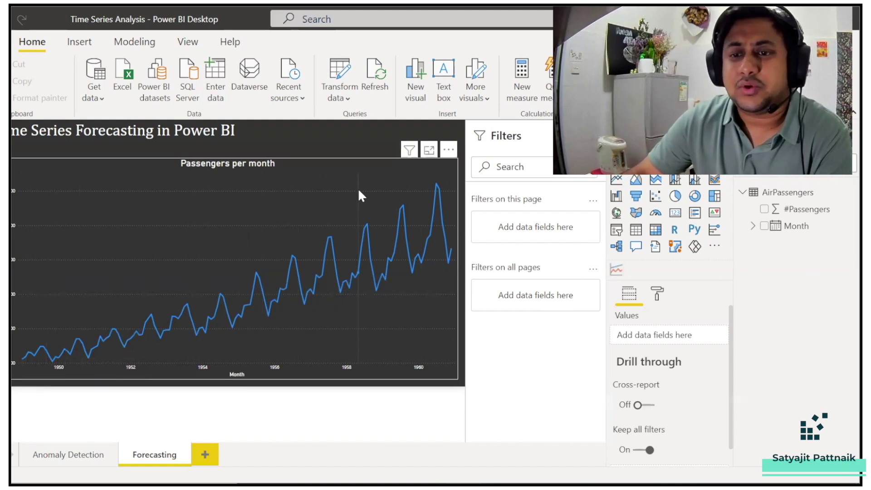
Select the passengers line chart and show its Month axis and #Passengers value fields.
left_click(28, 130)
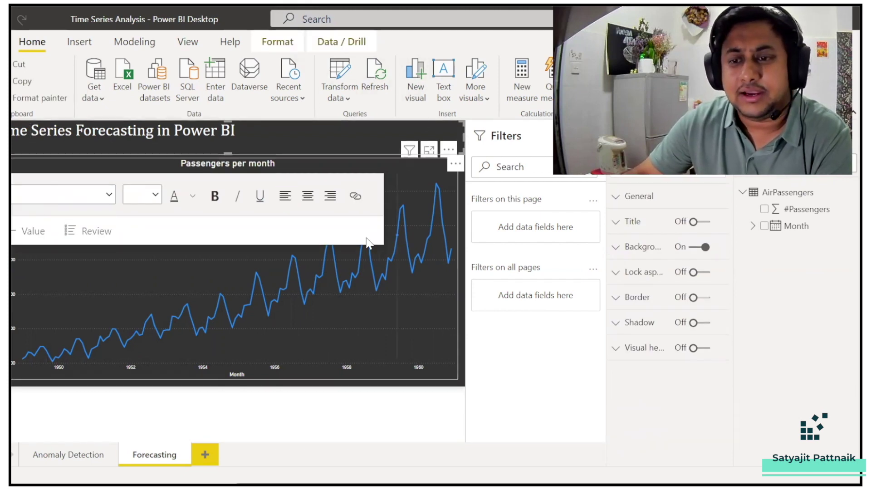
left_click(367, 249)
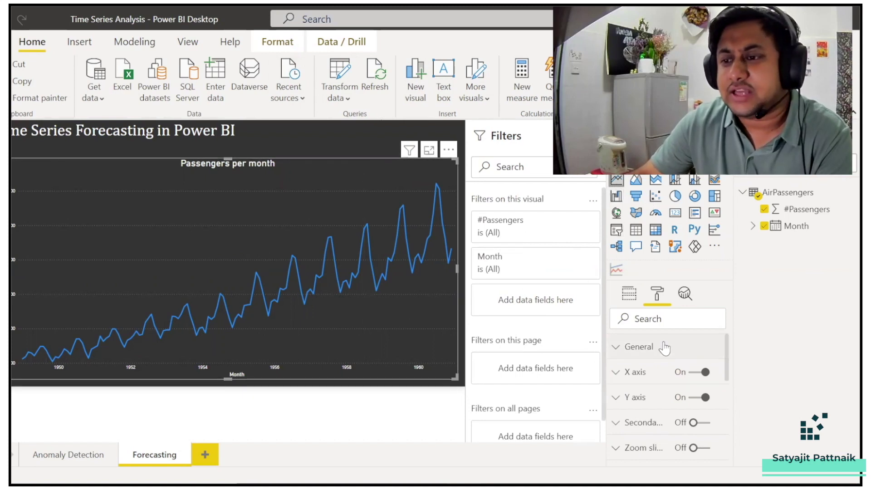
left_click(635, 297)
scroll(672, 335, "down", 2)
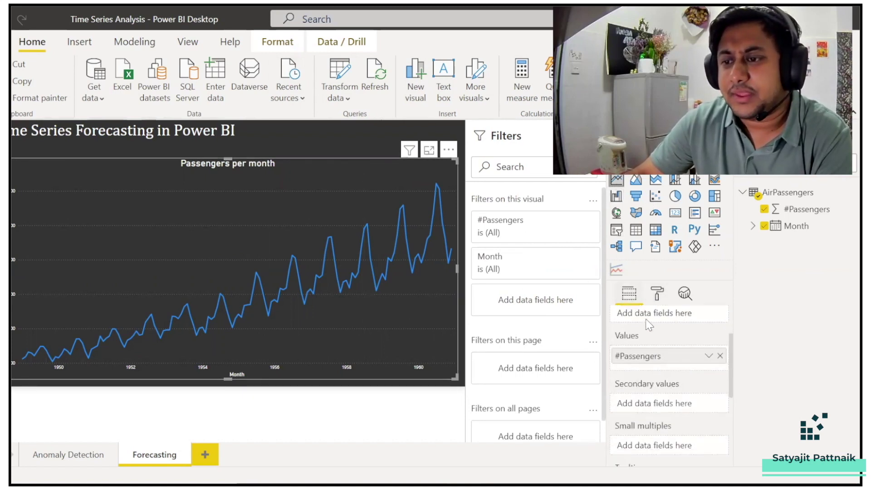
scroll(655, 343, "up", 2)
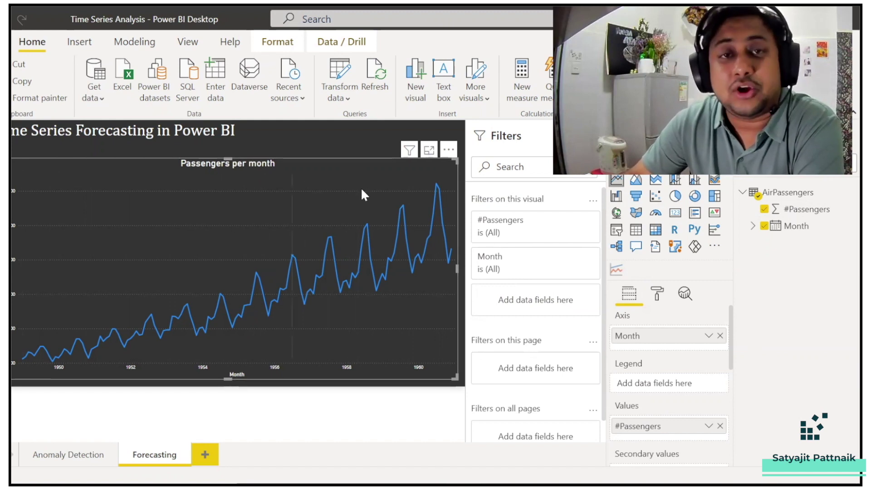
Switch the Visualizations pane to the Analytics tab listing trend, constant, min and max lines.
left_click(658, 294)
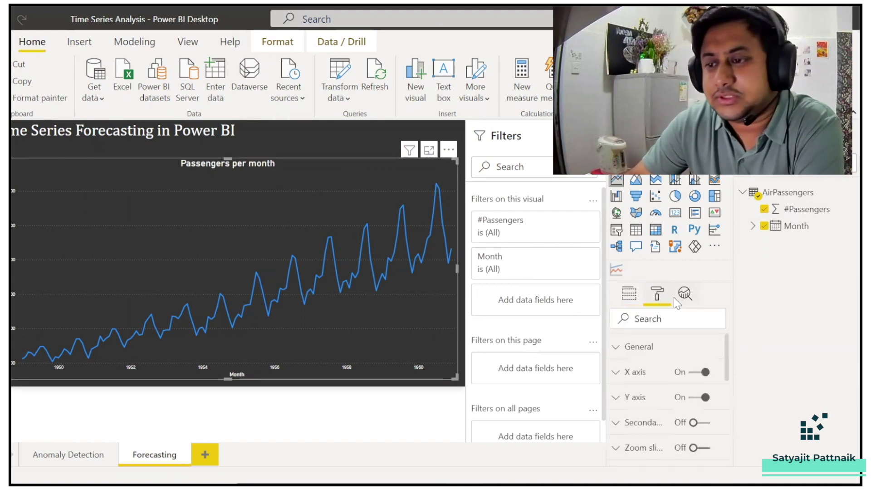
scroll(658, 364, "down", 5)
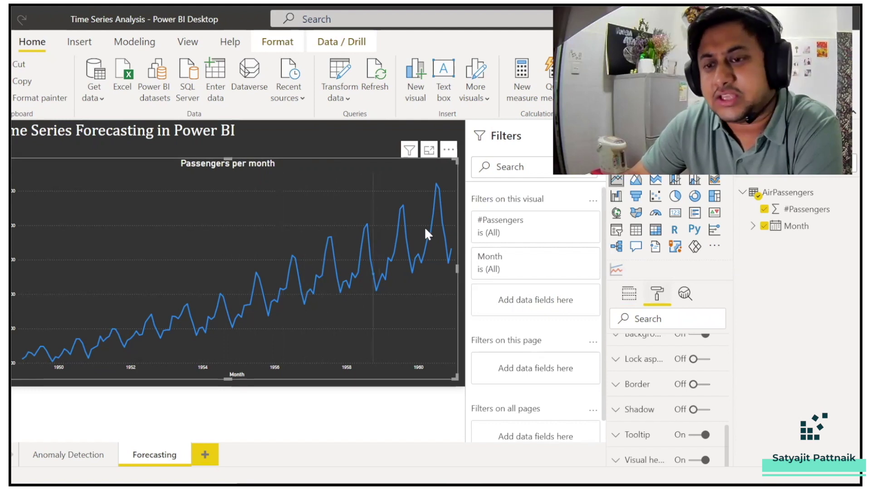
left_click(627, 293)
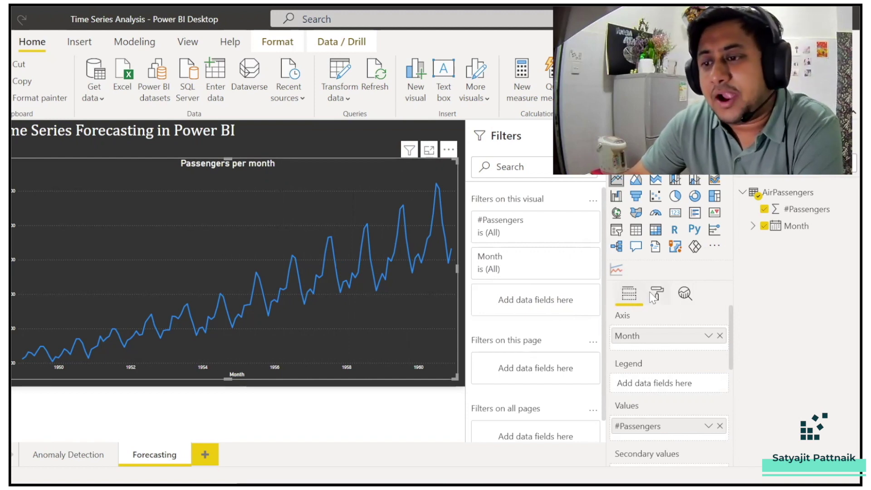
left_click(685, 296)
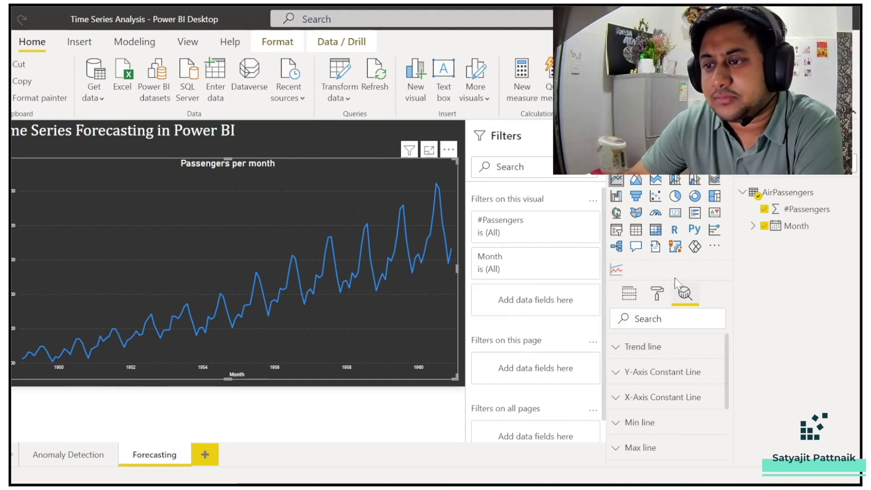
left_click(621, 348)
left_click(619, 349)
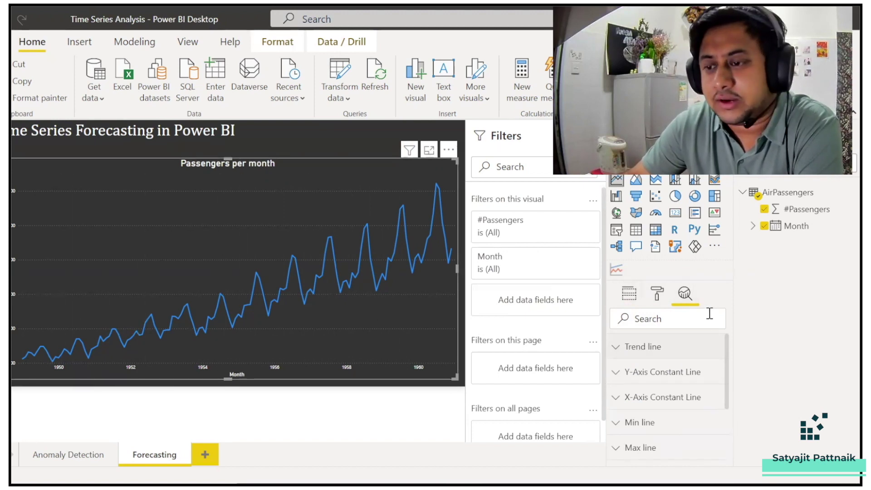
left_click(616, 350)
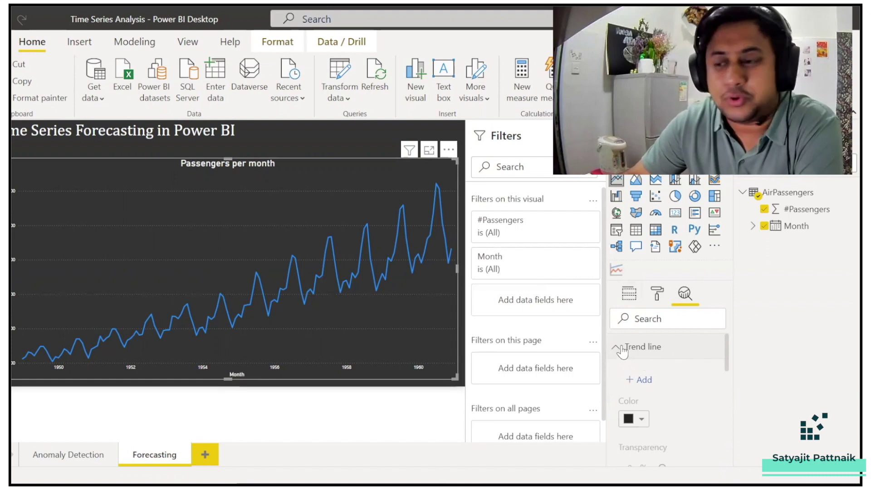
left_click(621, 352)
scroll(690, 363, "down", 3)
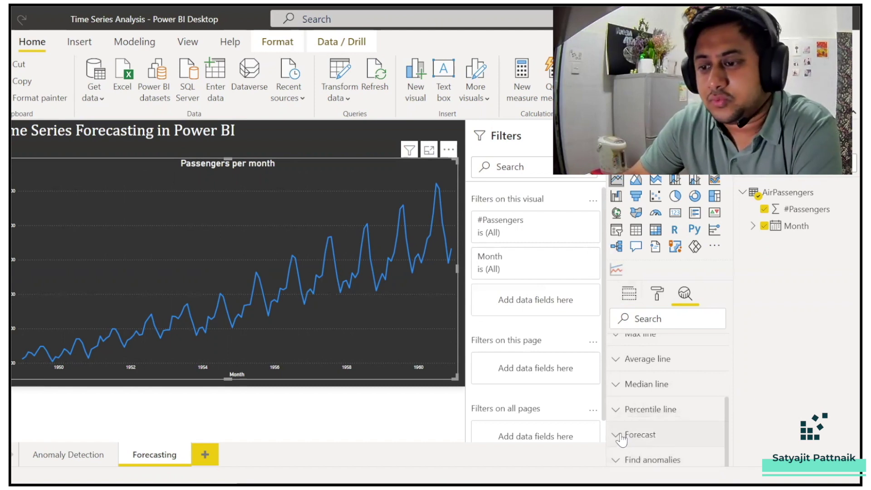
left_click(621, 434)
scroll(679, 394, "down", 2)
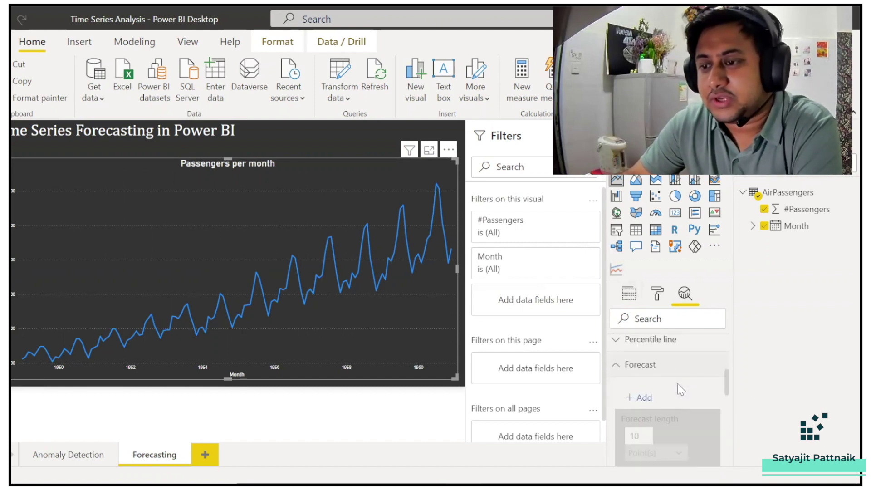
left_click(644, 398)
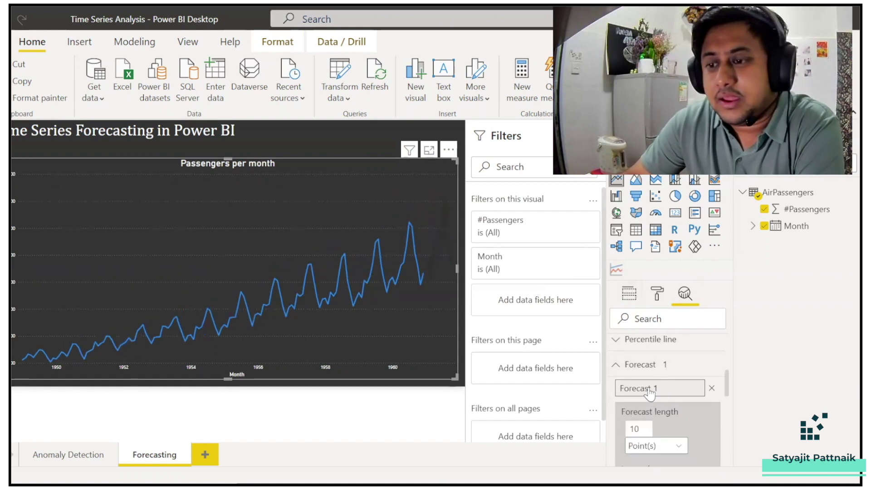
scroll(673, 394, "down", 2)
left_click(634, 356)
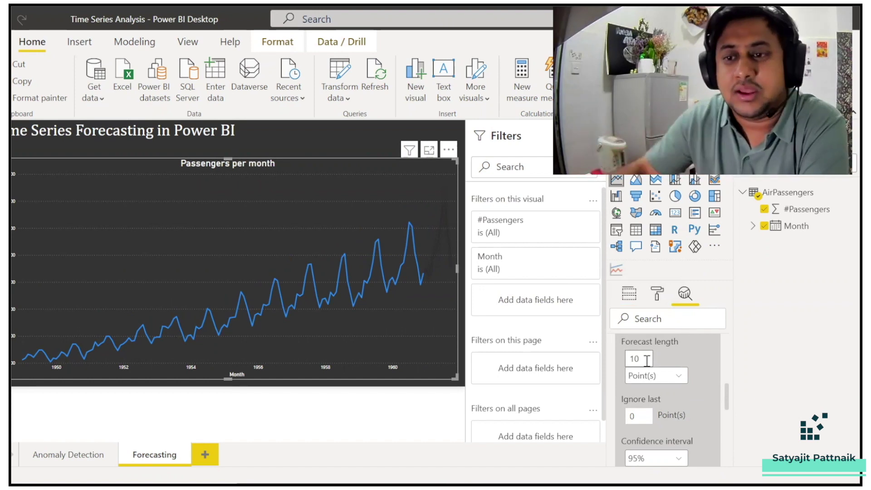
mouse_move(422, 278)
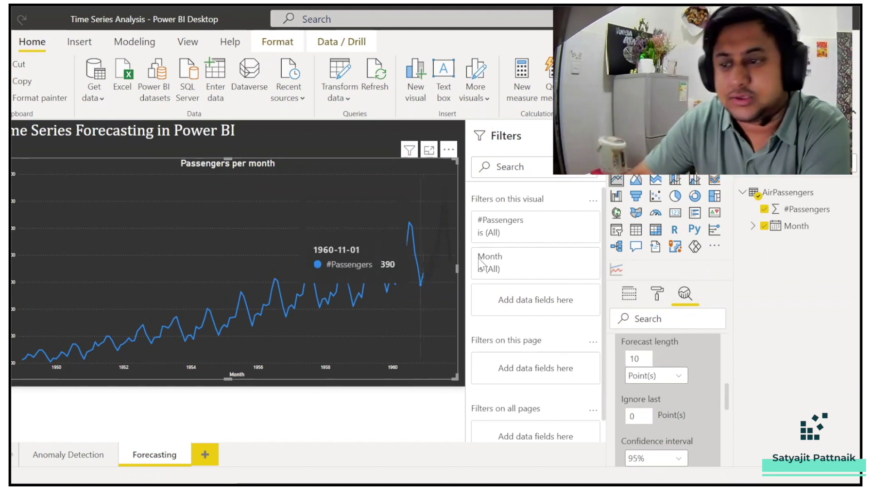
double_click(640, 358)
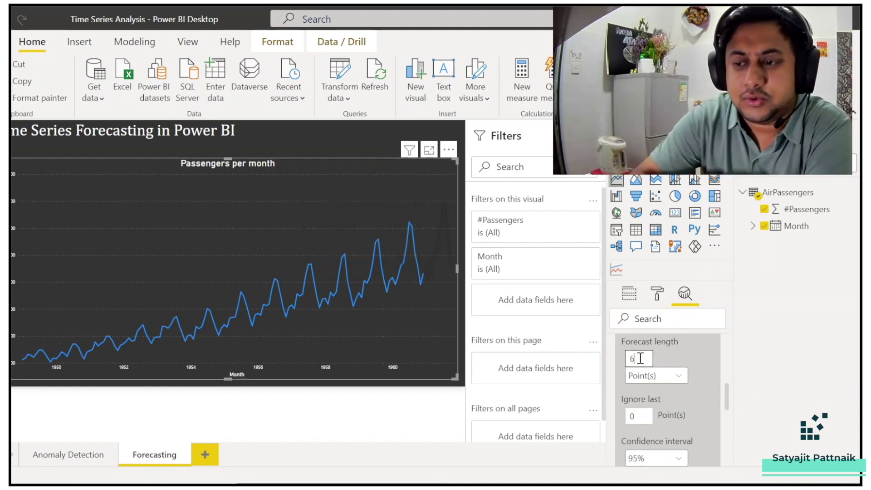
type("6")
left_click(658, 380)
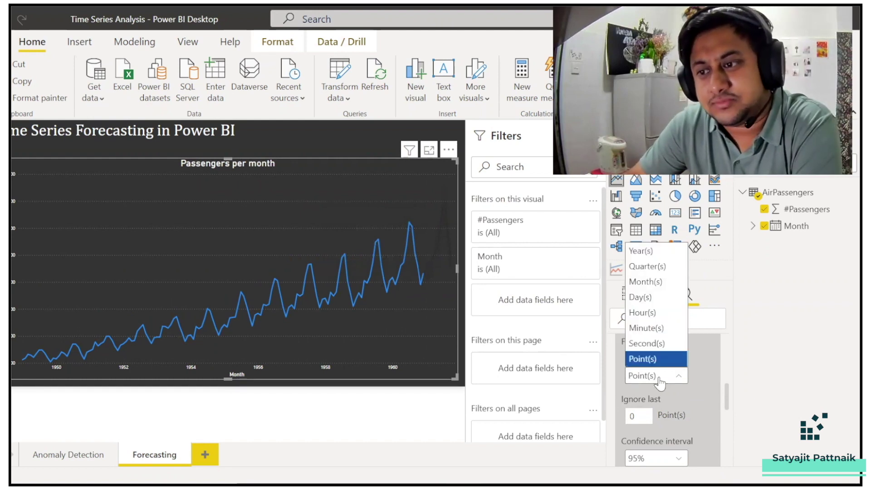
left_click(658, 380)
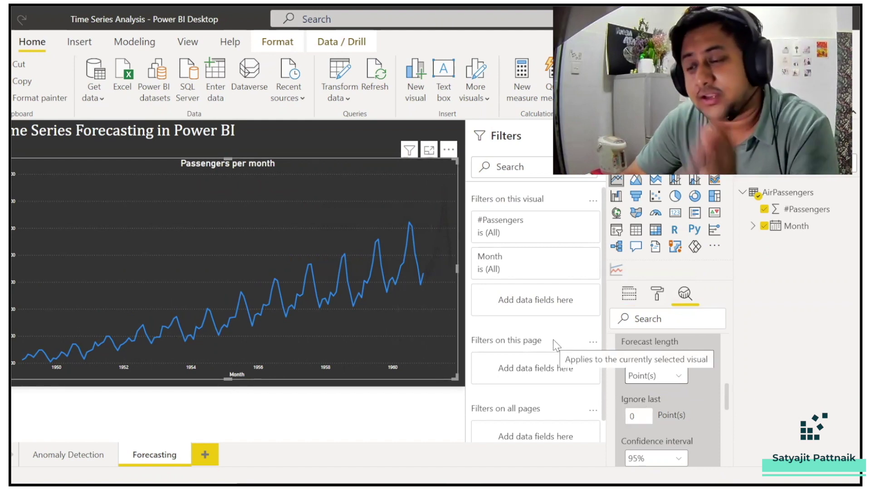
scroll(677, 391, "down", 3)
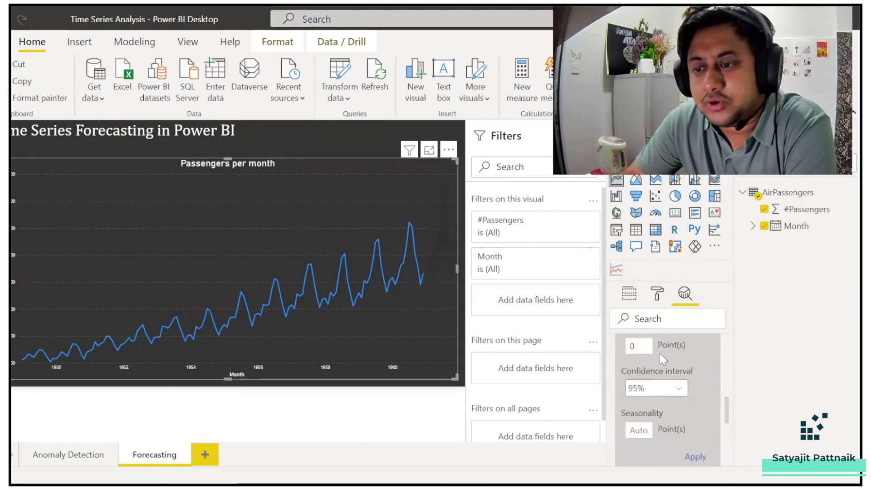
scroll(661, 372, "up", 2)
scroll(674, 437, "down", 2)
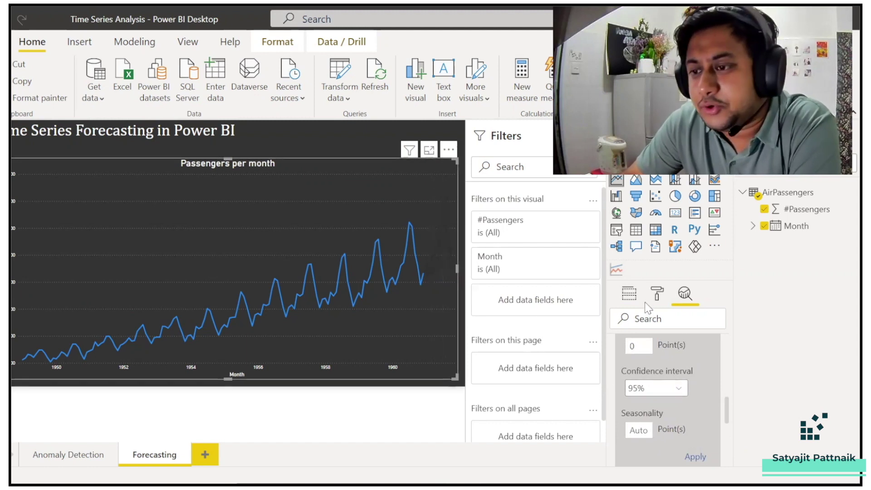
Set the Forecast colour to orange in the chart's Analytics settings.
left_click(658, 295)
left_click(686, 294)
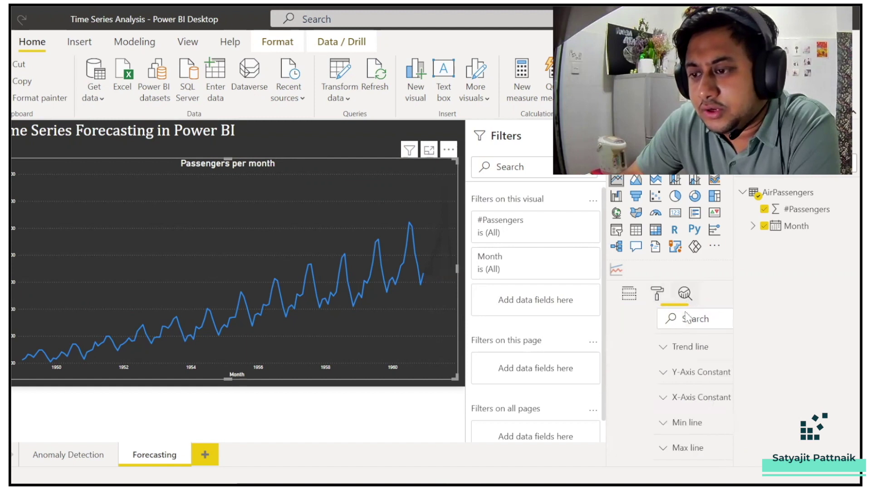
scroll(679, 382, "down", 2)
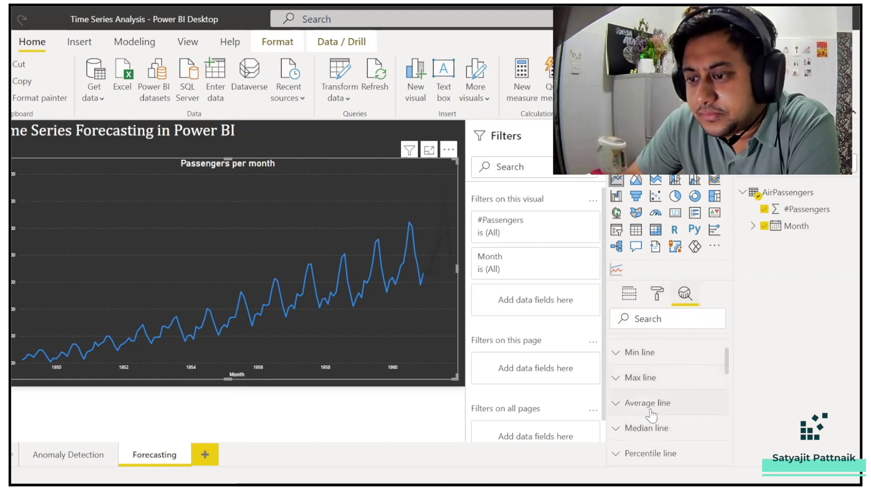
scroll(680, 403, "down", 5)
scroll(676, 407, "up", 3)
scroll(676, 404, "down", 6)
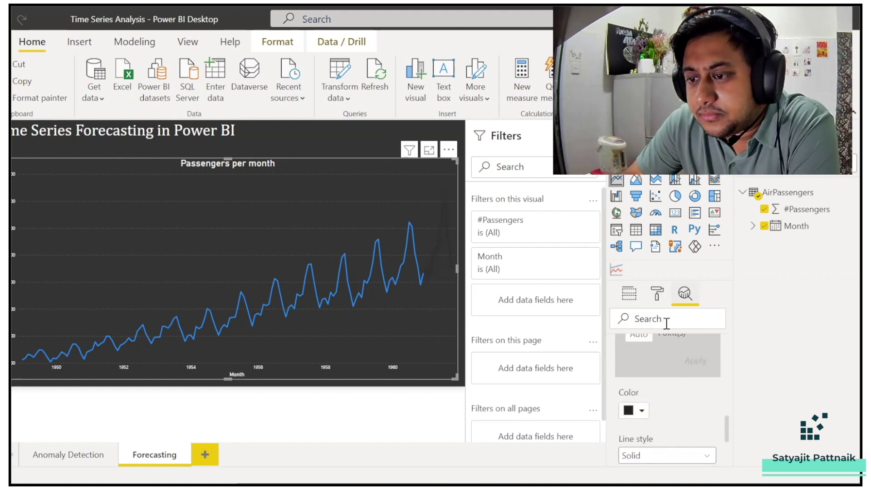
left_click(640, 412)
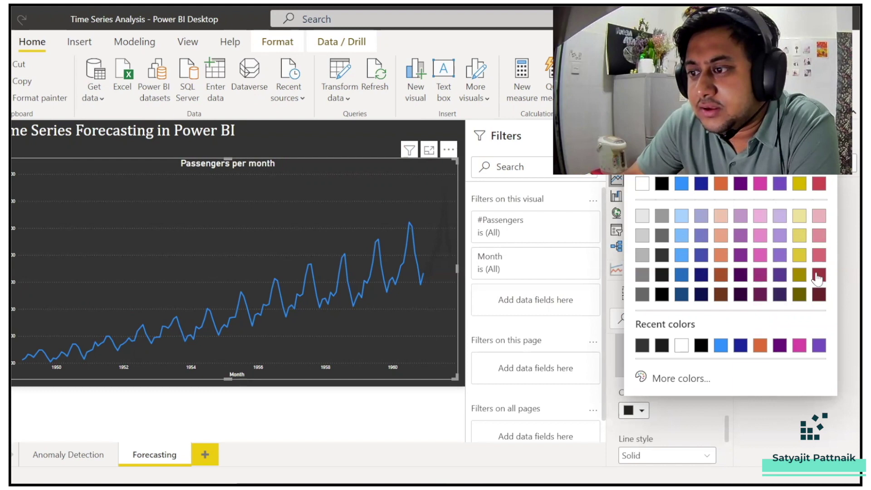
left_click(761, 345)
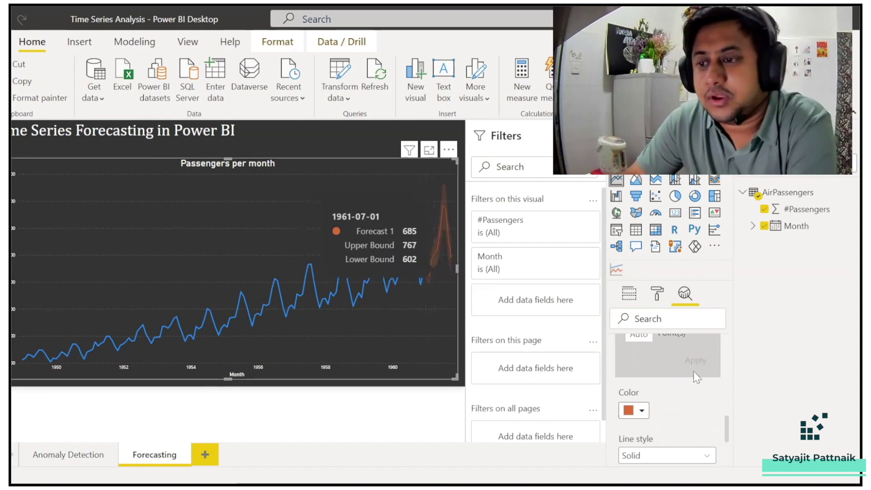
scroll(697, 377, "up", 2)
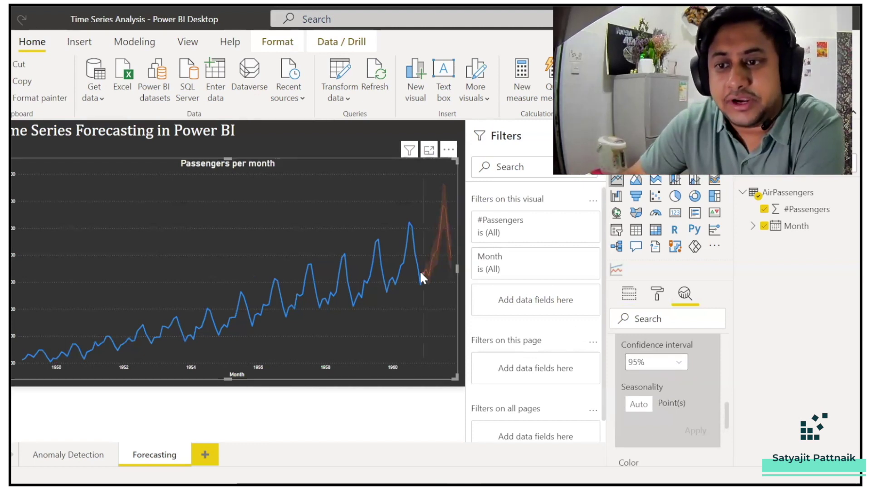
mouse_move(427, 265)
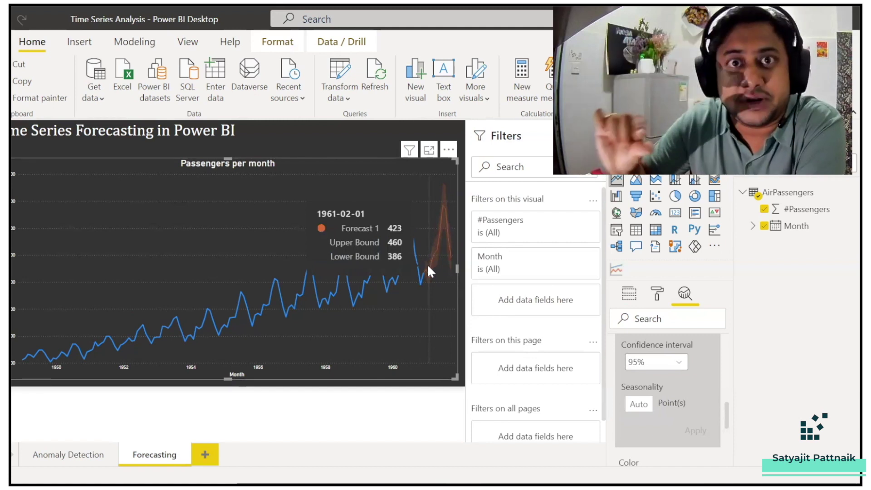
left_click(648, 361)
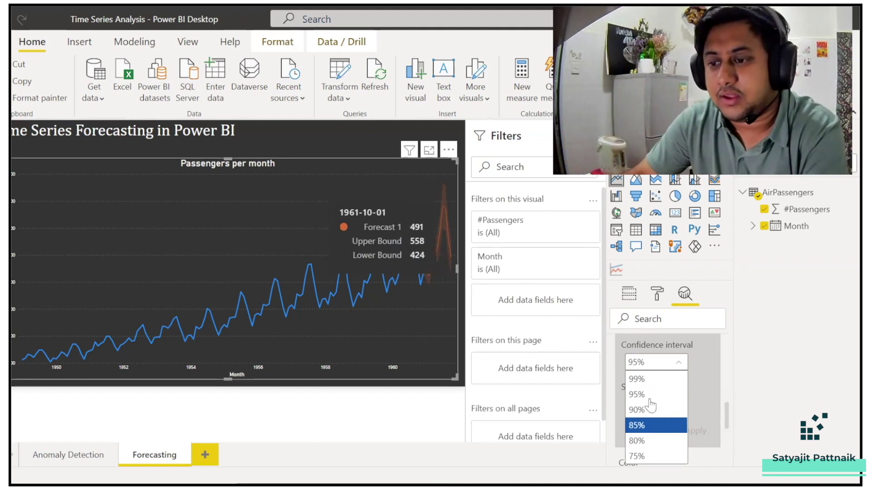
left_click(657, 457)
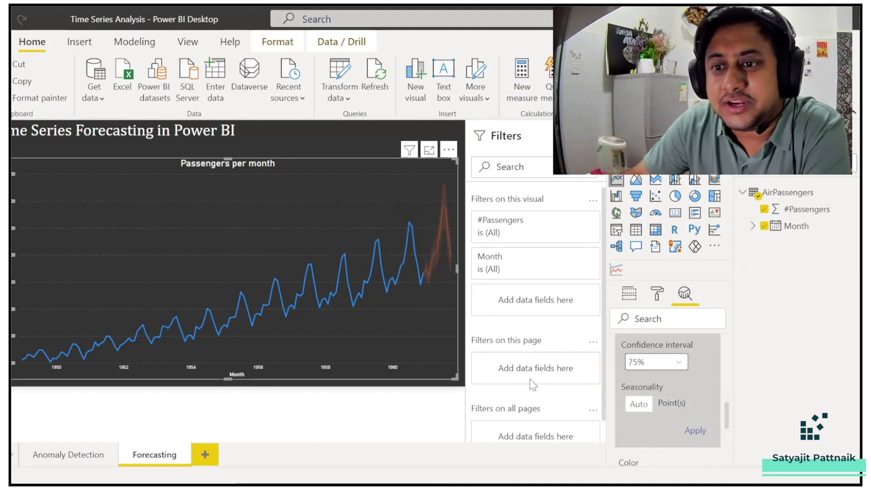
left_click(695, 430)
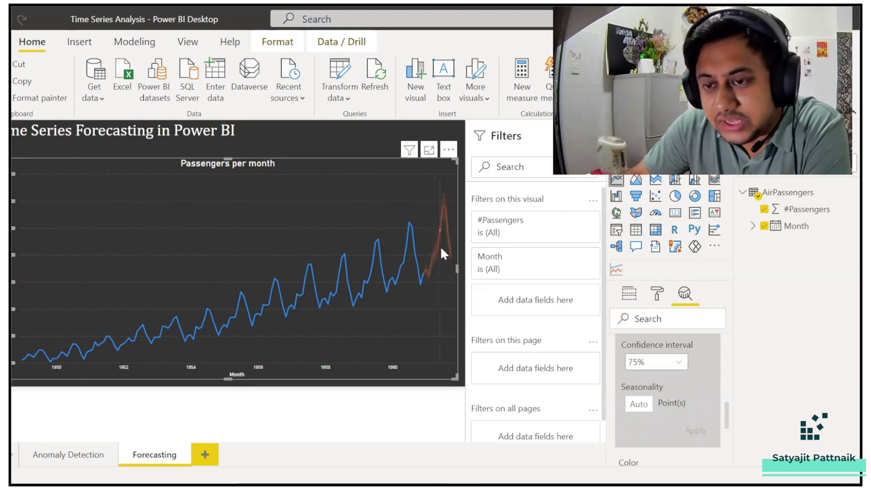
left_click(655, 363)
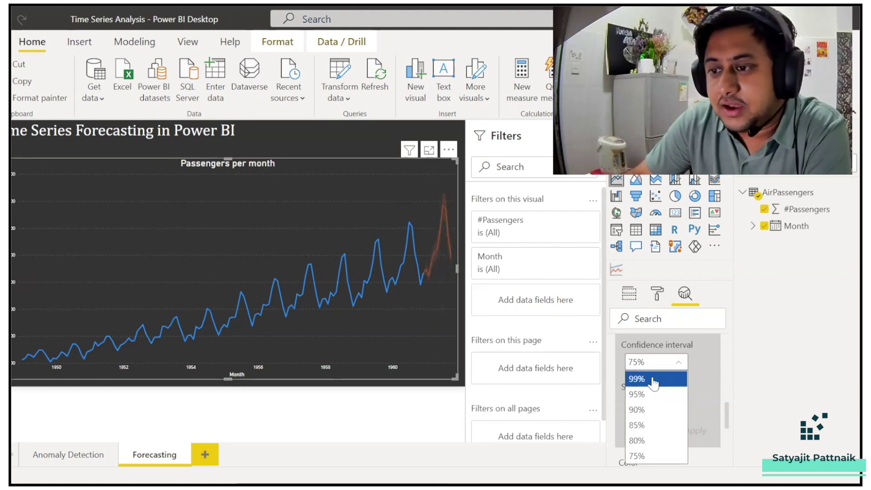
left_click(653, 381)
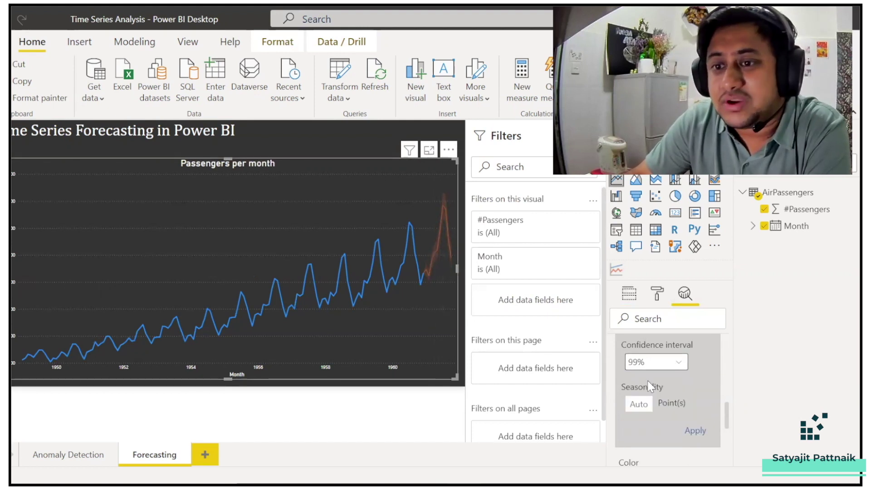
left_click(695, 431)
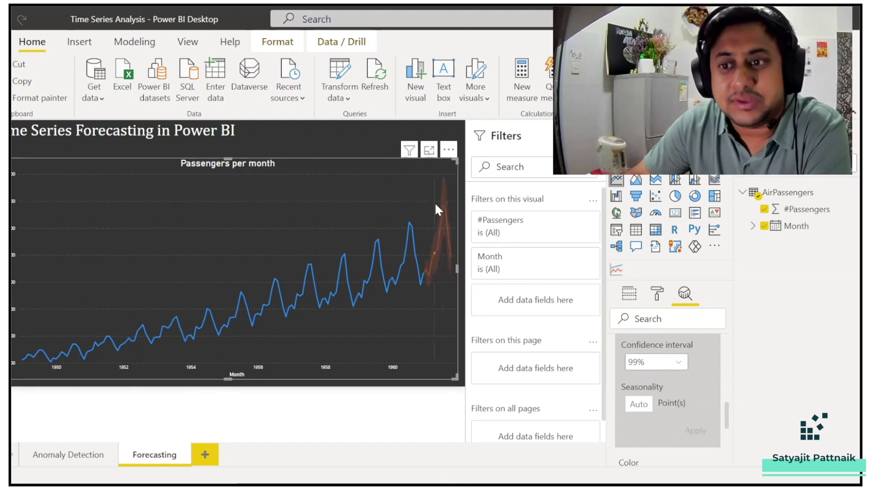
mouse_move(433, 250)
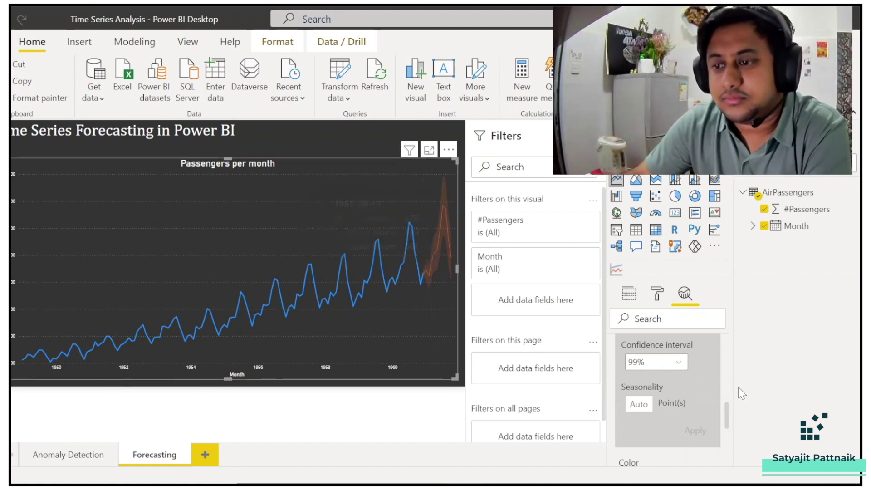
left_click(677, 363)
left_click(657, 394)
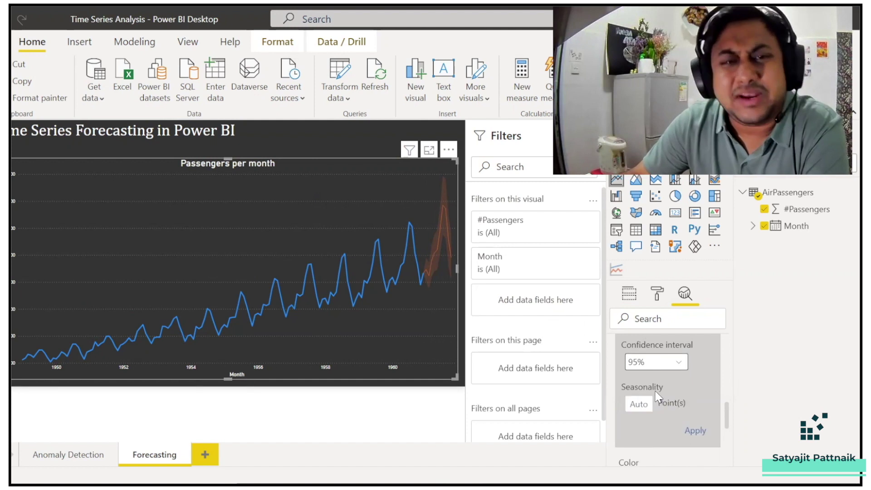
left_click(697, 433)
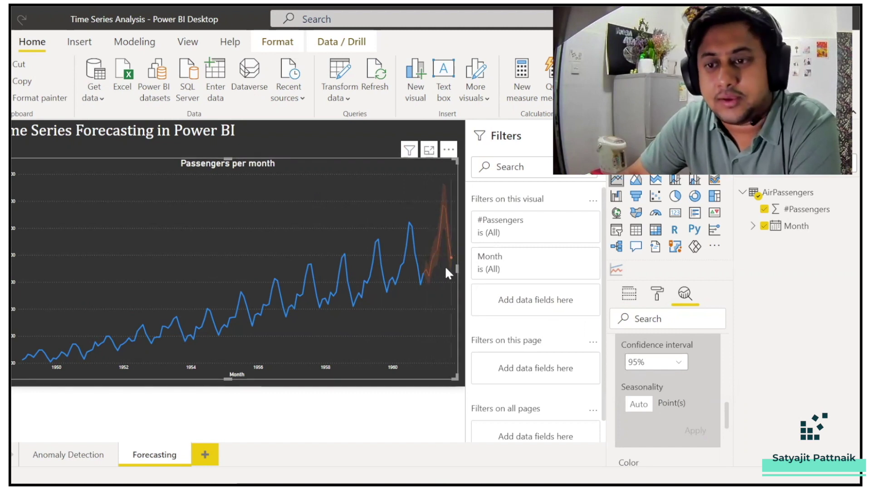
mouse_move(423, 274)
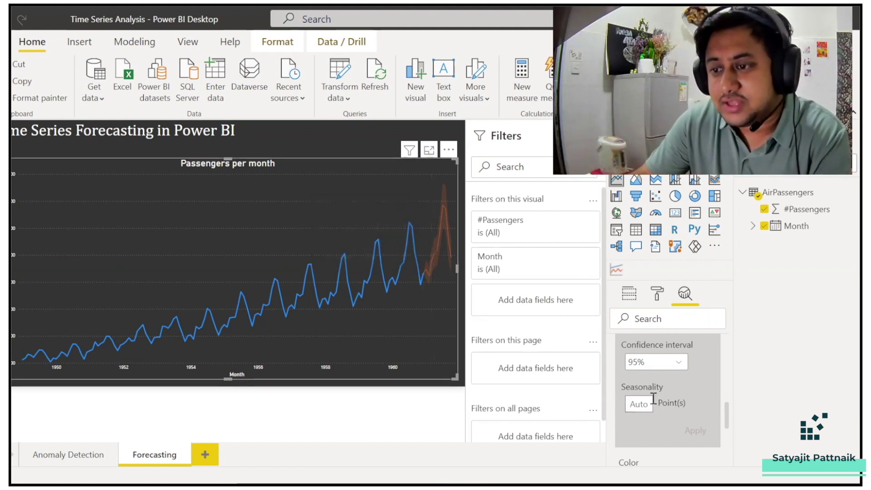
Enter 12 for Ignore last and 18 for Forecast length in the Forecast options.
scroll(668, 381, "up", 2)
scroll(668, 381, "up", 1)
scroll(658, 390, "down", 1)
left_click(638, 389)
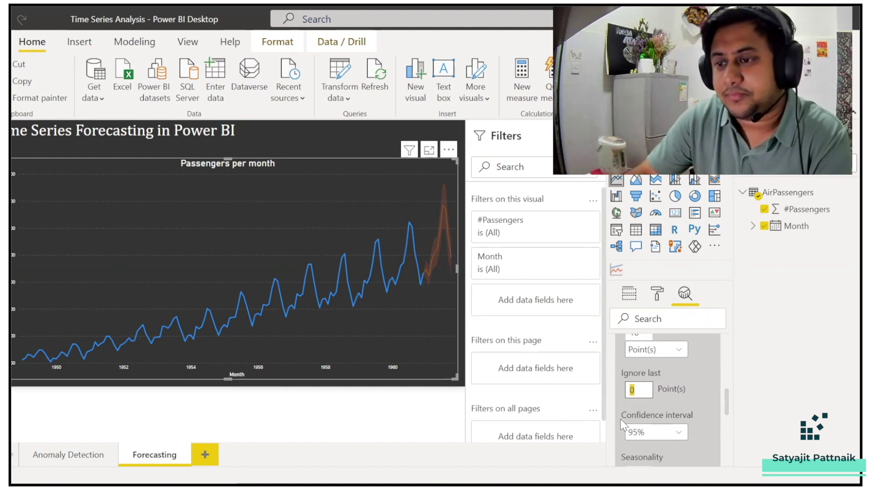
type("12")
scroll(658, 397, "up", 2)
left_click_drag(649, 403, 617, 400)
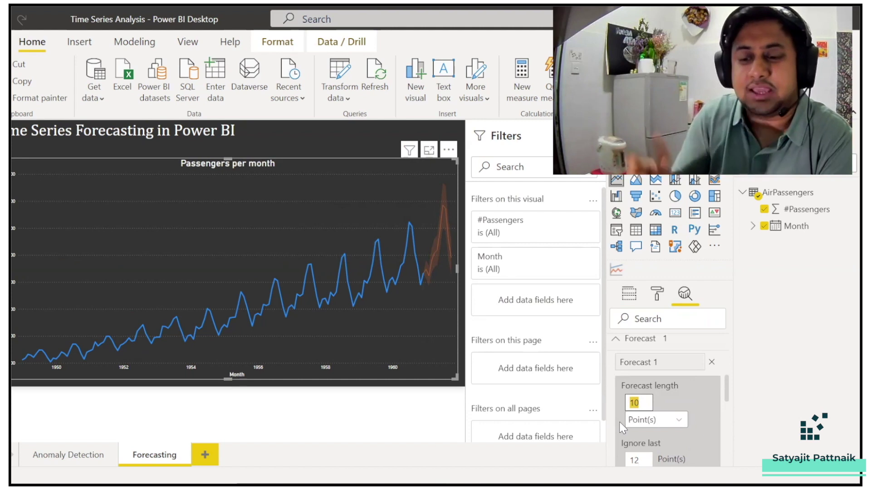
type("18")
scroll(676, 418, "down", 5)
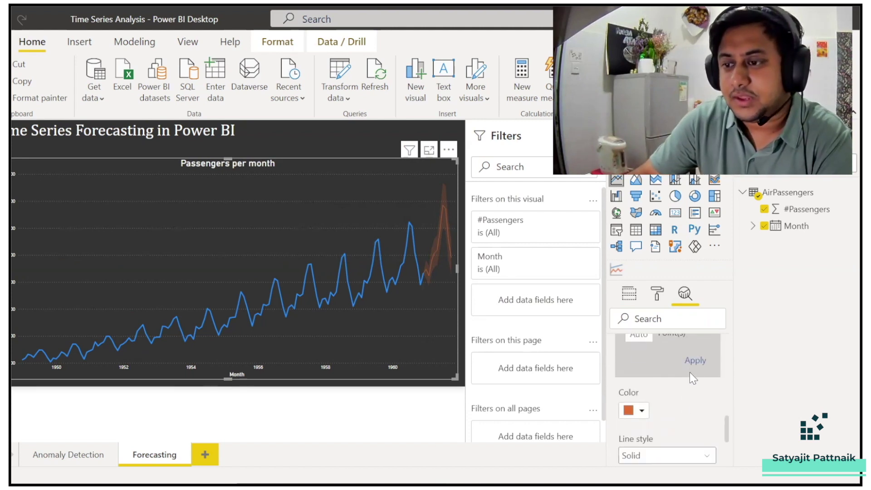
scroll(641, 383, "up", 5)
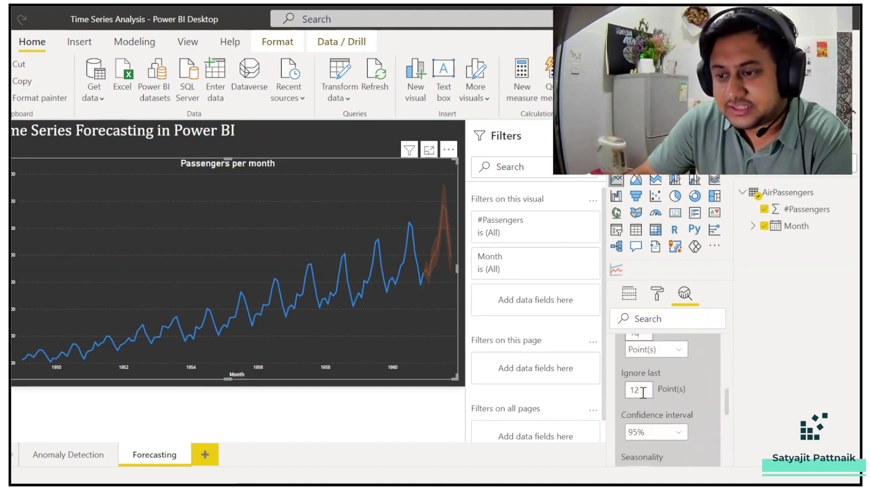
Launch Notepad and note the data range Jan 1949 to Dec 1960.
key("super+r")
type("not")
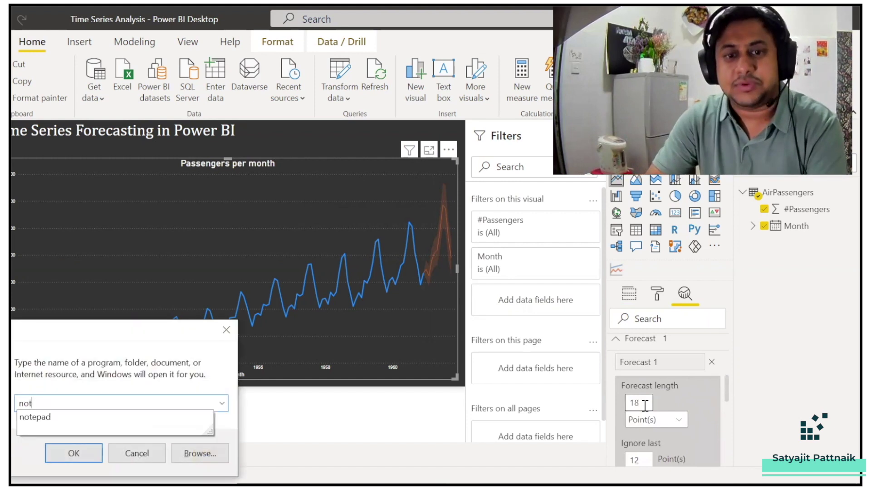
key("Return")
type("J")
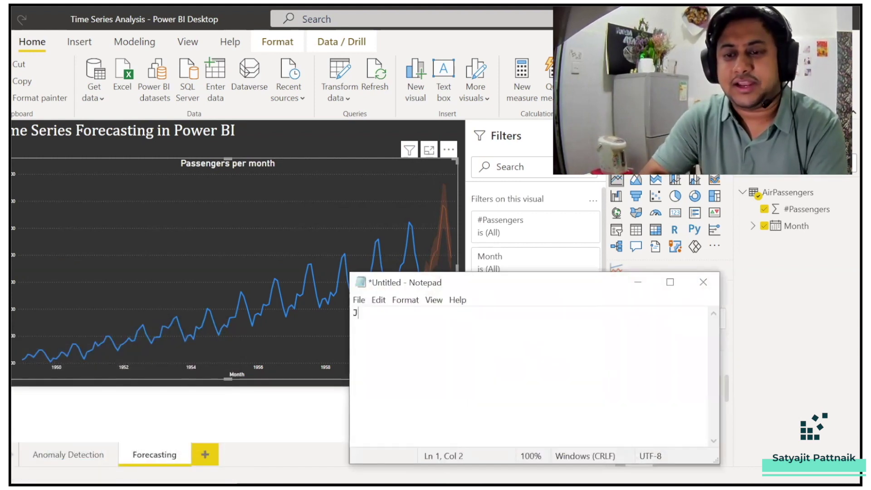
type("an 1949")
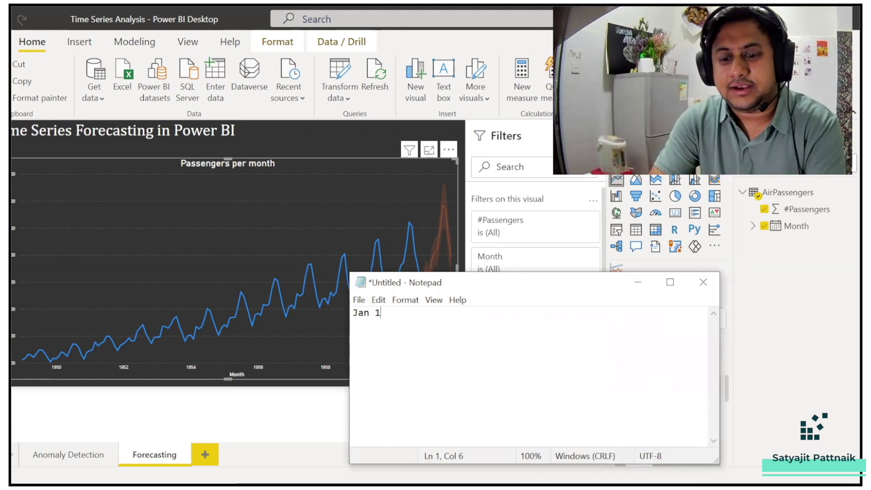
key("Return")
key("Return")
type("Dec 1960")
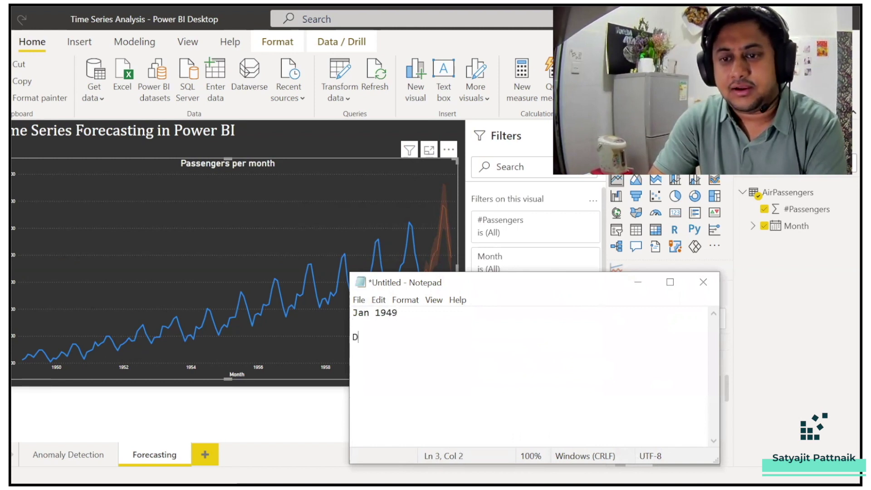
key("Return")
key("Return")
key("Return")
key("Return")
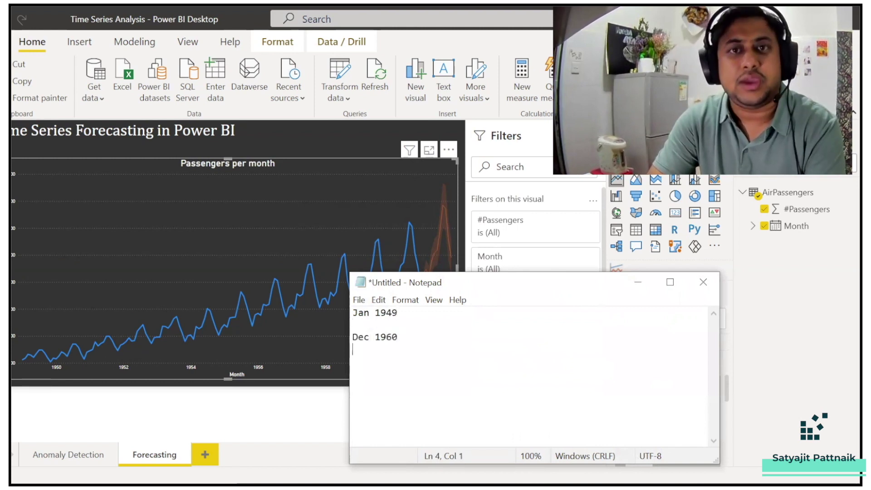
Record the first setup: ignoreLast Null, forecast length 6, covering Jan 1961 till June 1961.
type("igno")
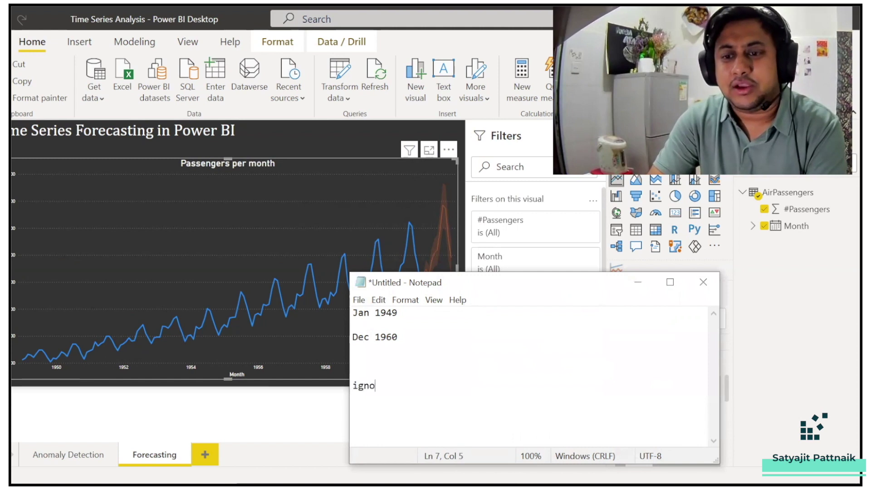
type("reLast: Null")
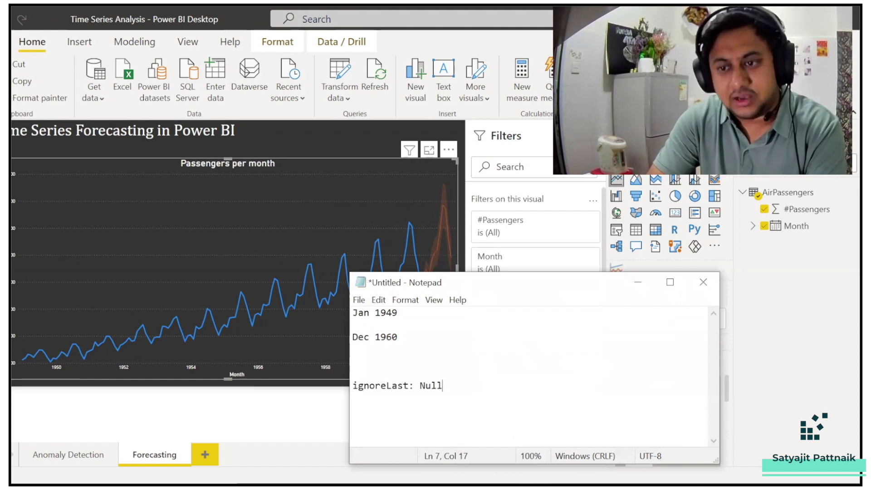
key("Return")
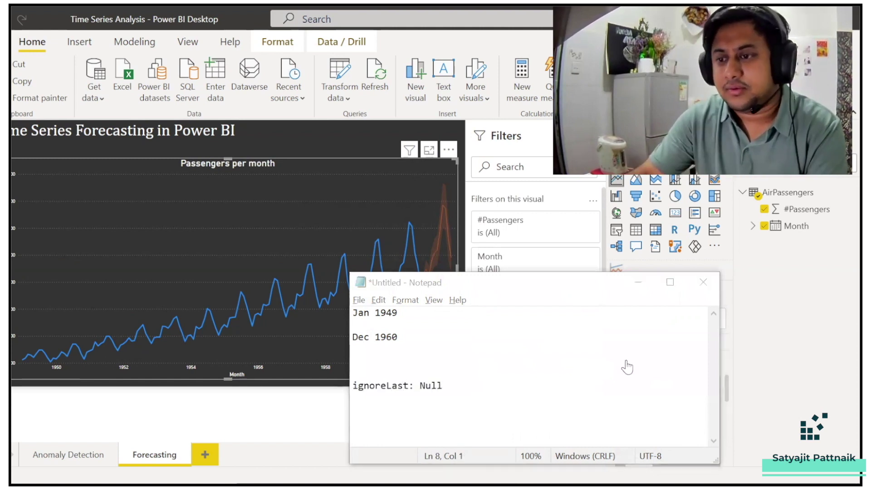
key("alt+Tab")
key("alt+Tab")
type("Forecast")
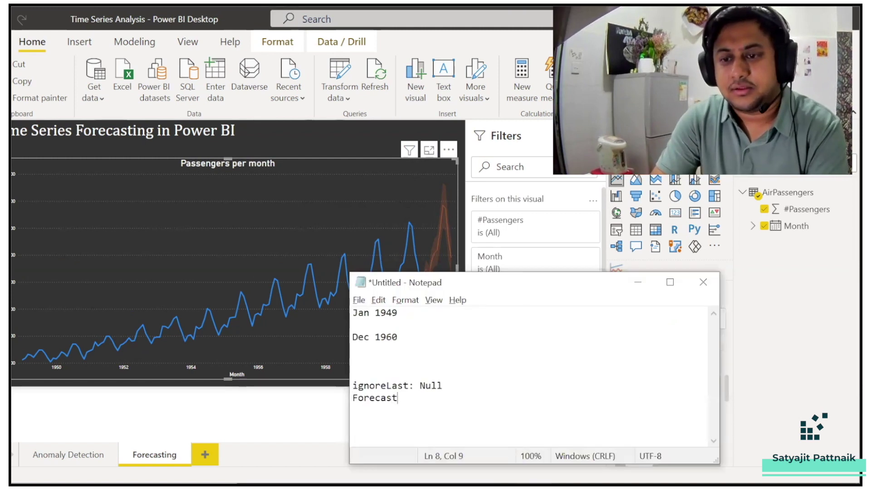
type(" length: 6")
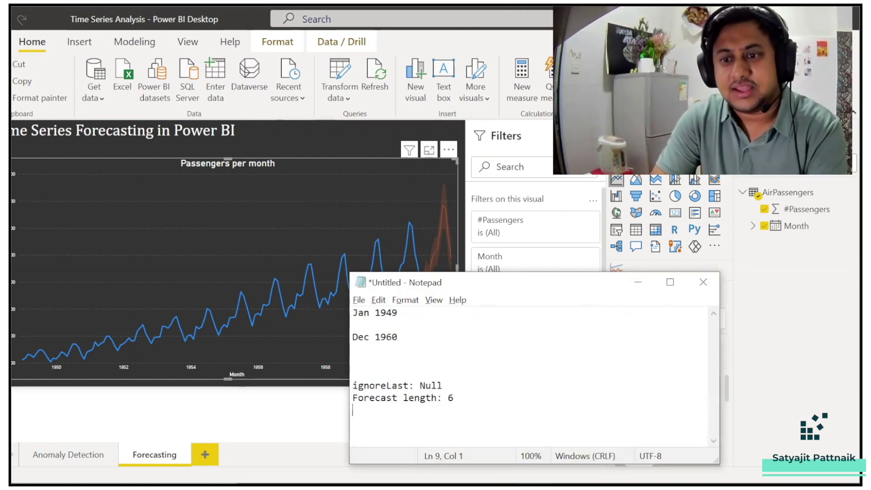
key("Return")
key("Return")
type("Jan ")
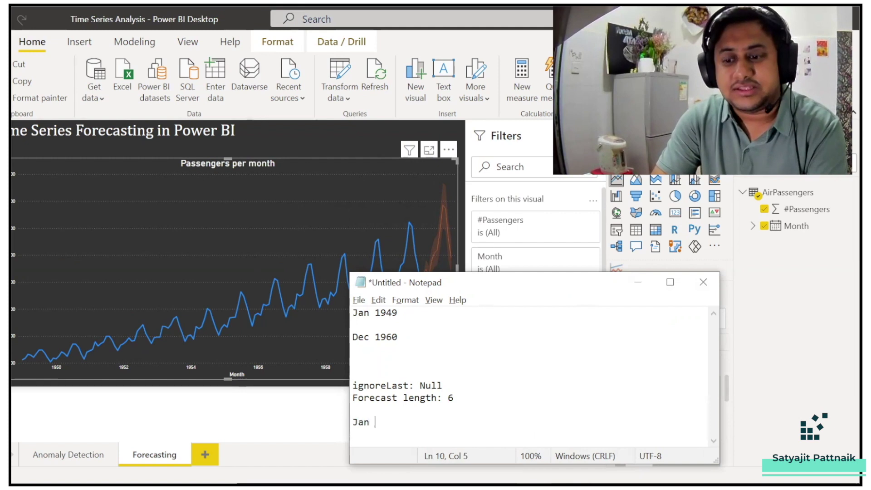
type("1961 till")
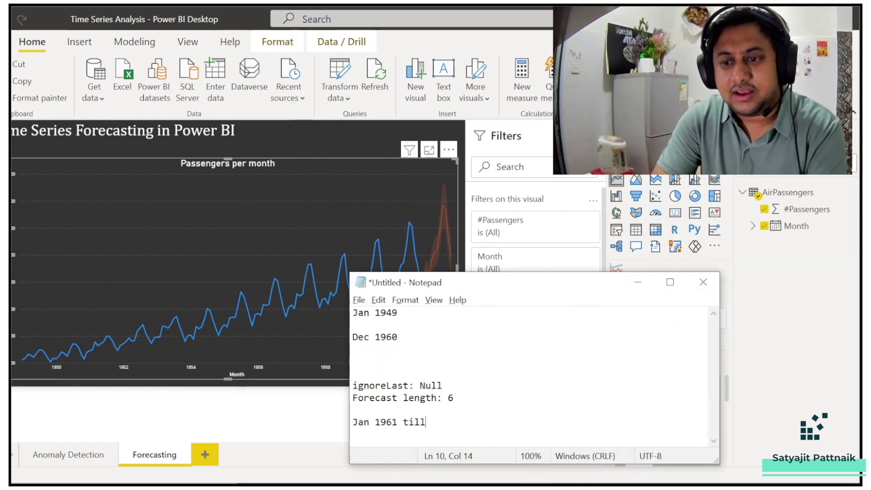
type(" June 1961")
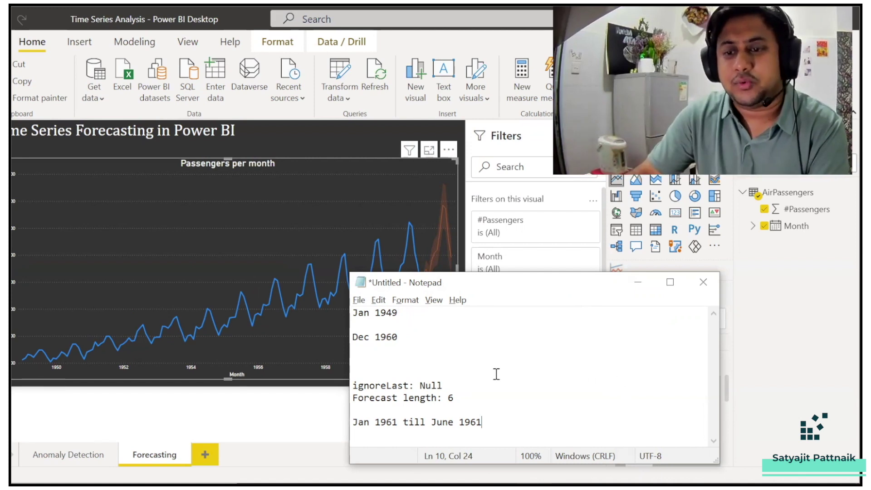
Duplicate the setup block and edit the copy to ignoreLast 12, length 18, starting Jan 1960.
left_click(354, 385, "shift")
key("ctrl+c")
left_click(497, 423)
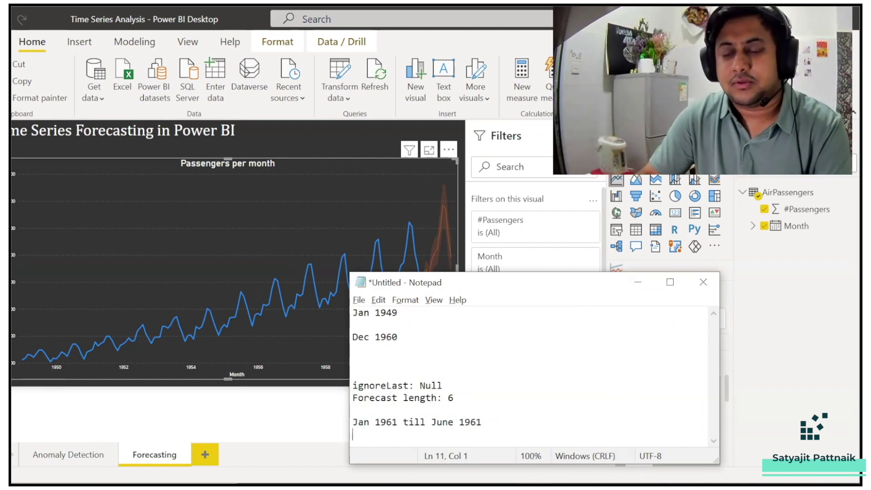
key("Return")
key("Return")
key("ctrl+v")
mouse_move(453, 396)
left_mouse_down()
mouse_move(421, 399)
mouse_move(447, 411)
left_mouse_up()
type("12")
type("18")
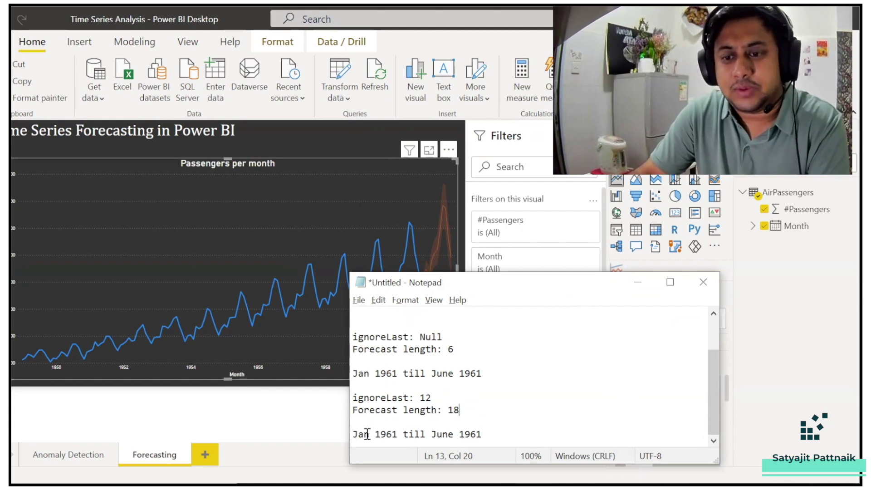
left_click_drag(392, 434, 402, 435)
type("0")
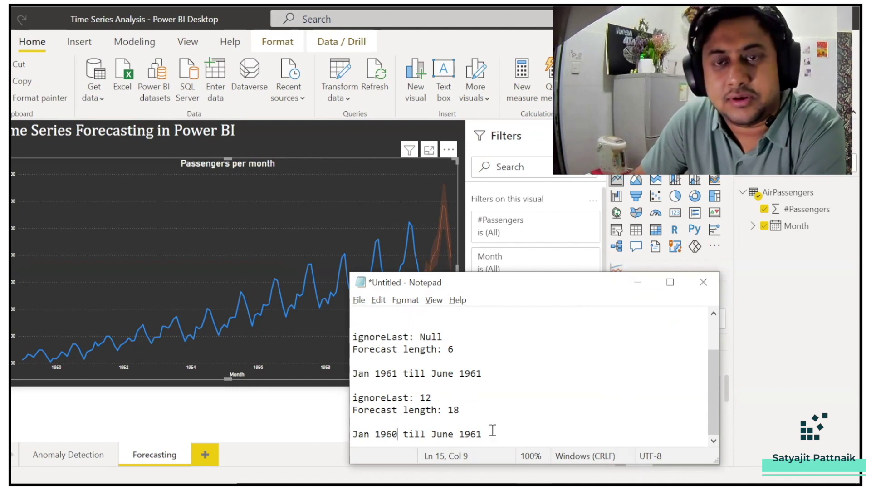
left_click(352, 435)
left_click_drag(353, 434, 400, 435)
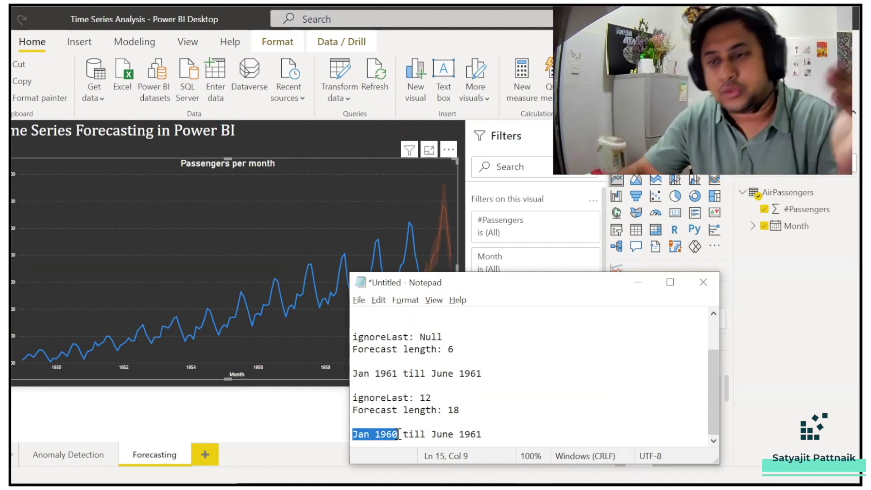
Minimize Notepad and apply the 12 ignore-last, 18-length forecast to the passengers chart.
left_click(638, 282)
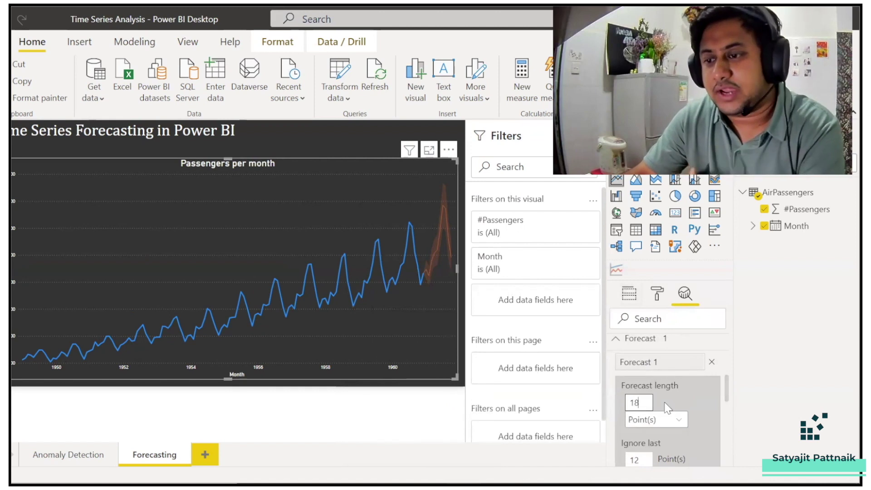
scroll(658, 408, "down", 5)
left_click(696, 430)
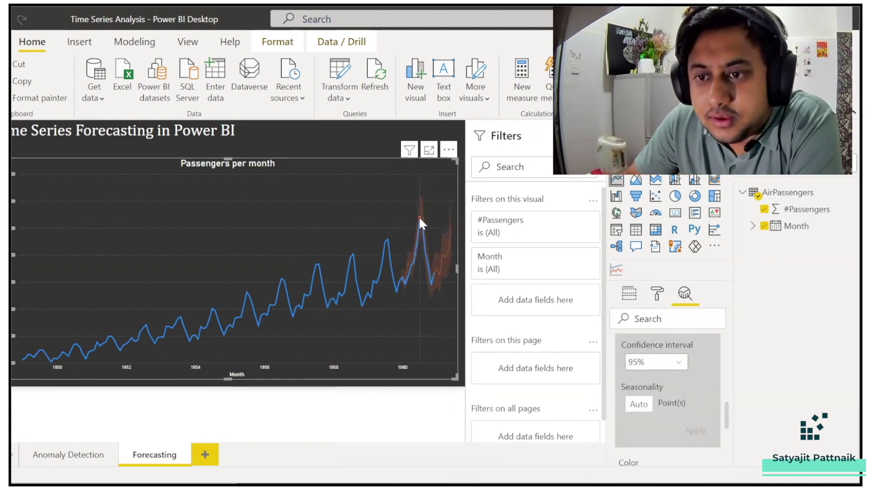
mouse_move(420, 218)
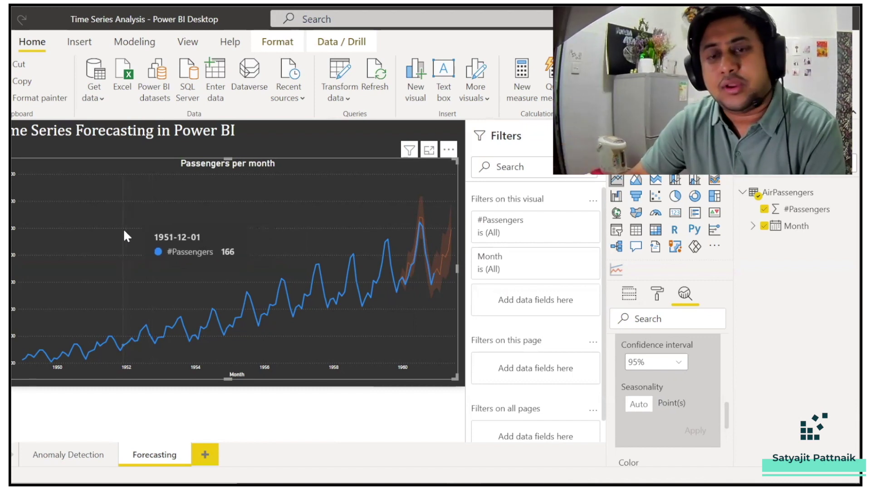
Switch to Chrome and open the Power BI blog article on forecasting models.
key("alt+Tab")
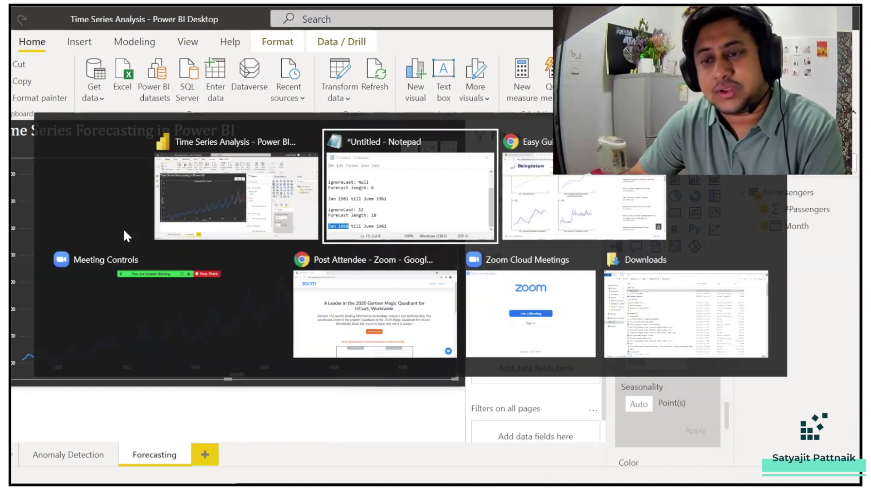
key("alt+Tab")
left_click(59, 20)
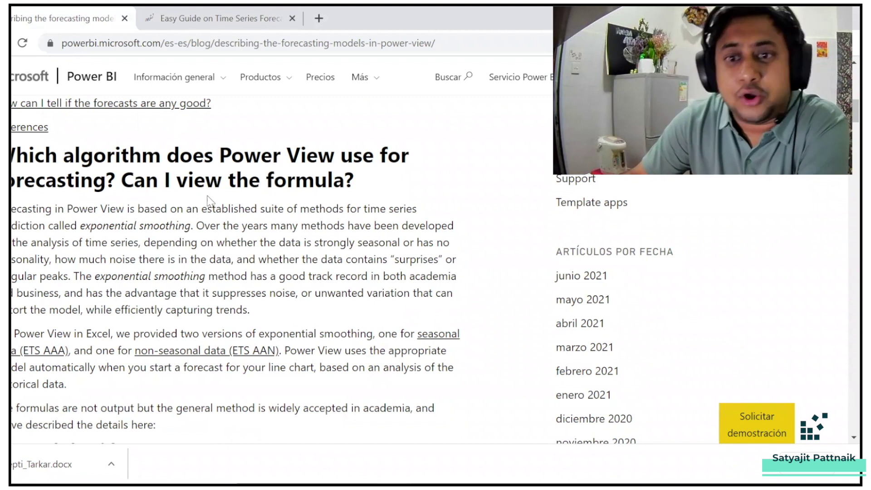
scroll(212, 202, "down", 2)
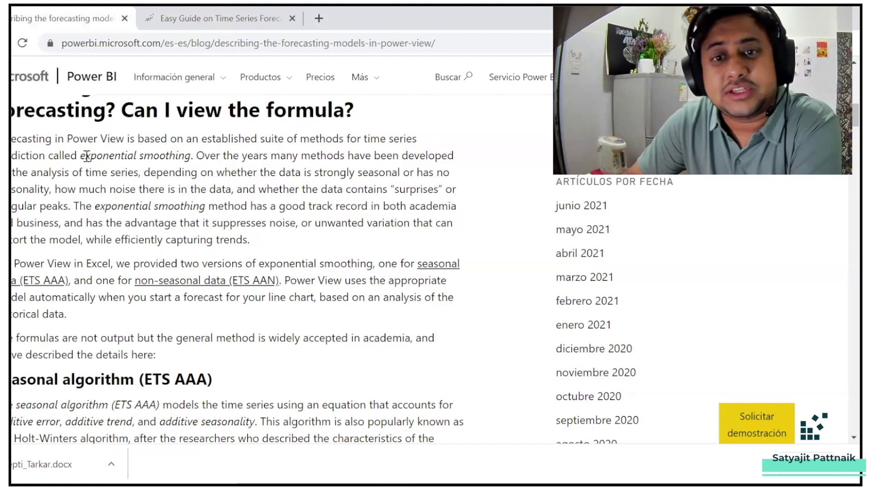
Highlight the passages on exponential smoothing and its two versions, then select the article's address.
left_click_drag(85, 155, 187, 155)
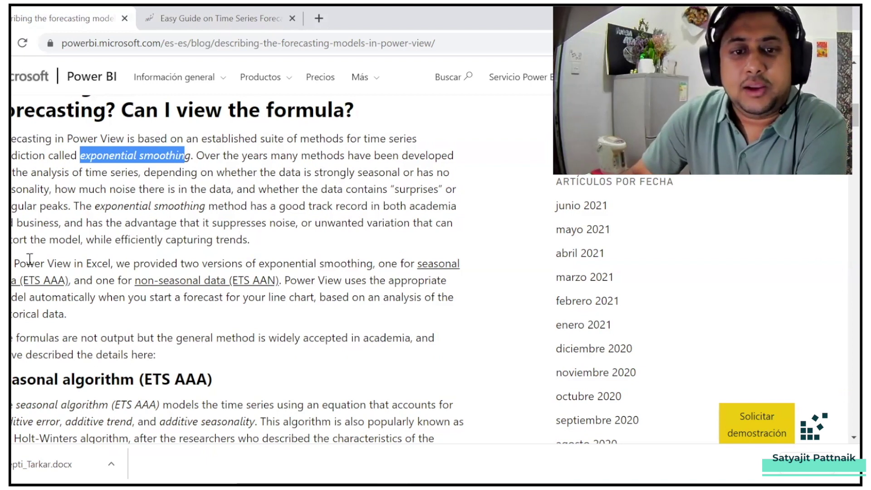
left_click_drag(12, 263, 397, 262)
scroll(58, 252, "down", 1)
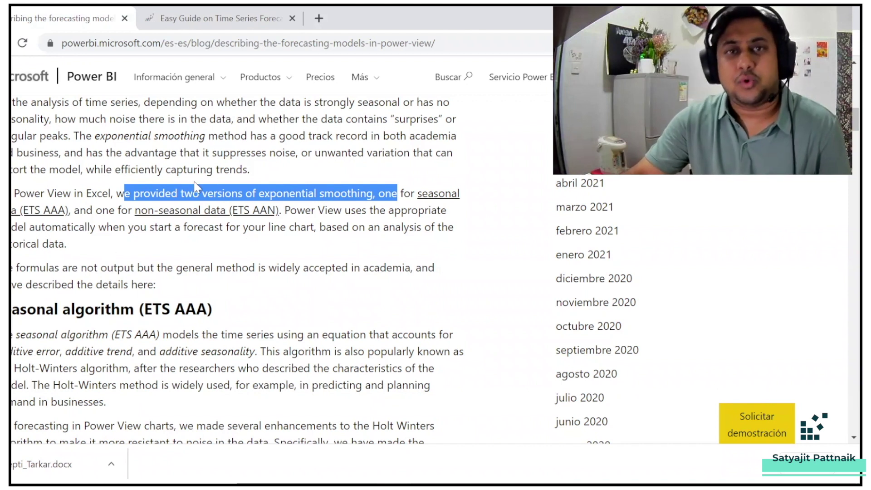
scroll(218, 200, "down", 4)
left_click(226, 45)
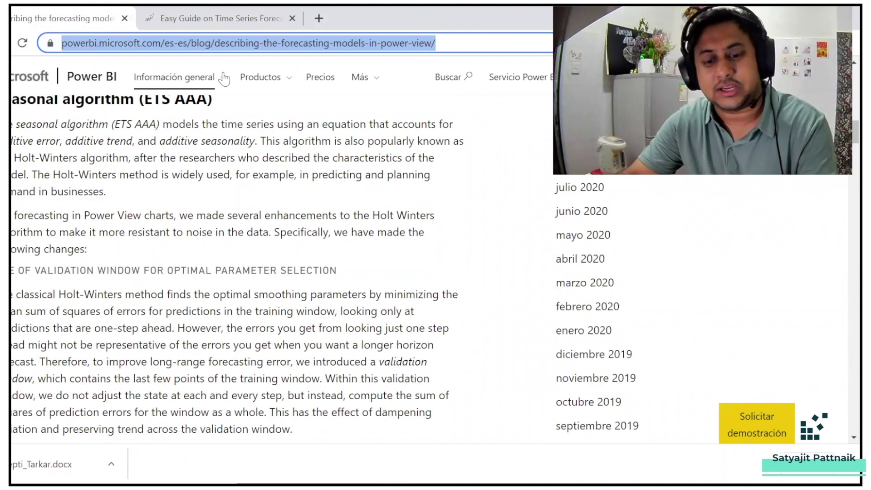
key("alt+Tab")
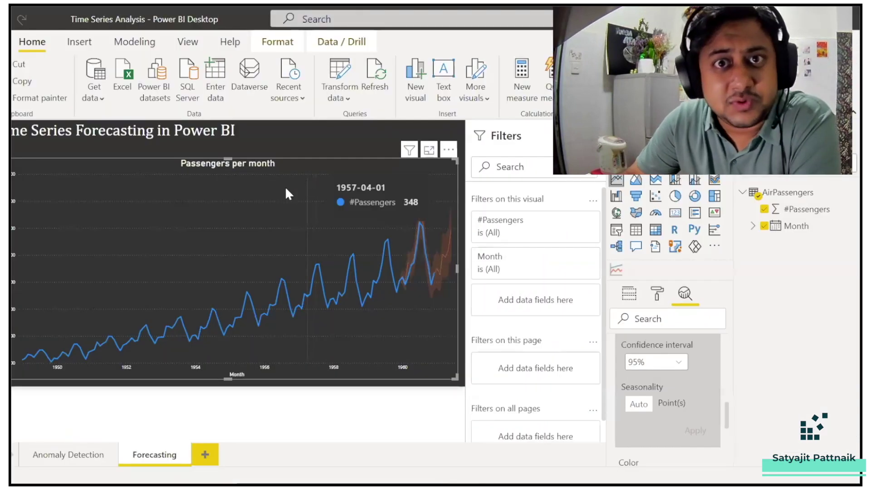
left_click(61, 456)
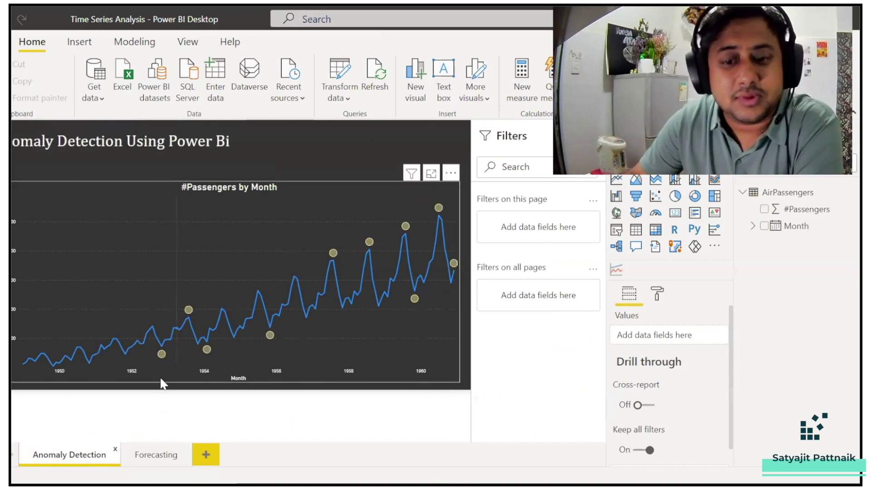
left_click(141, 453)
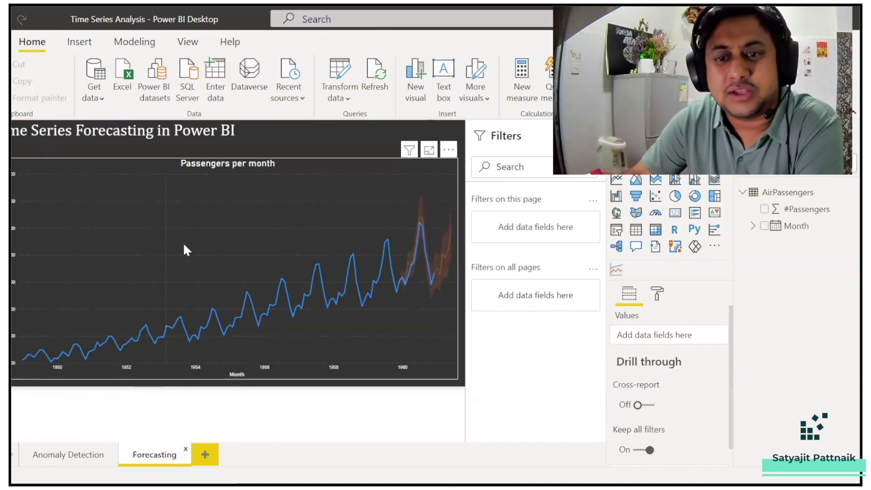
mouse_move(388, 193)
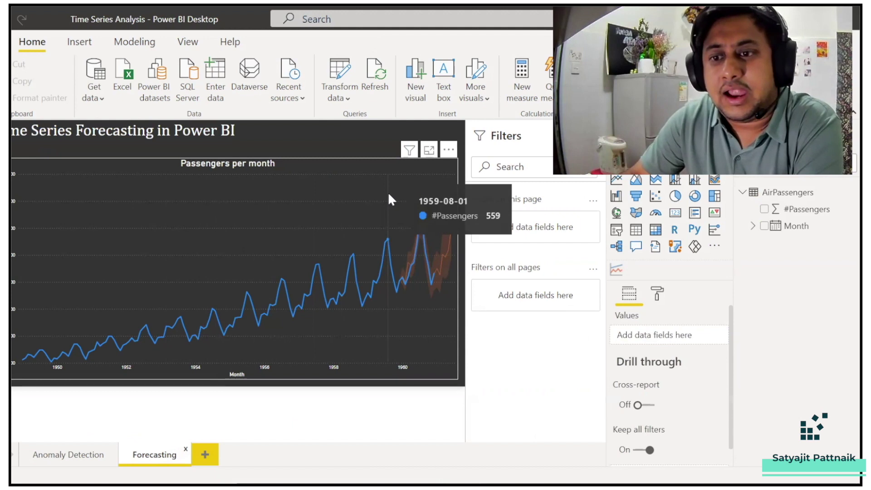